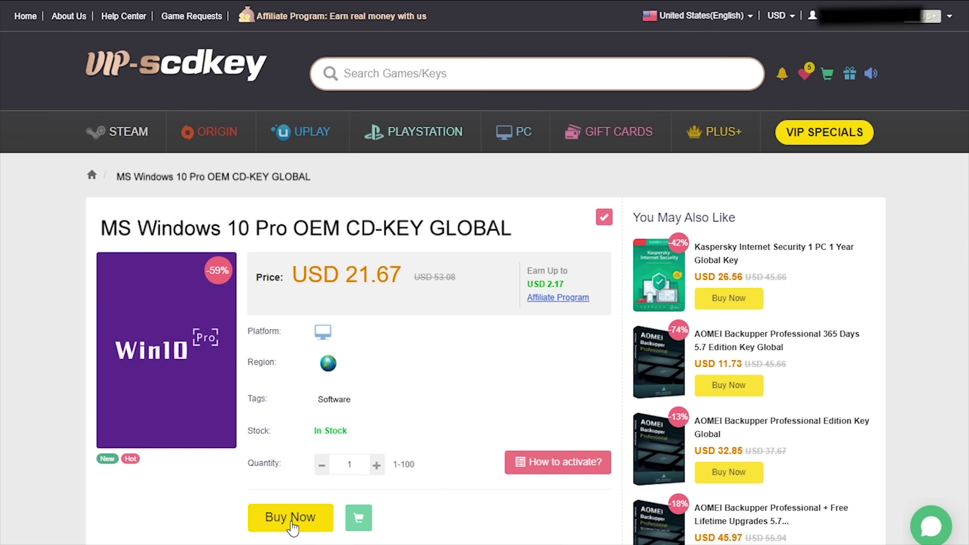
Step: Buy the Windows 10 Pro OEM key with promo code CyberCPU, lowering the subtotal to USD 16.25
{"action": "left_click", "coordinate": [291, 520]}
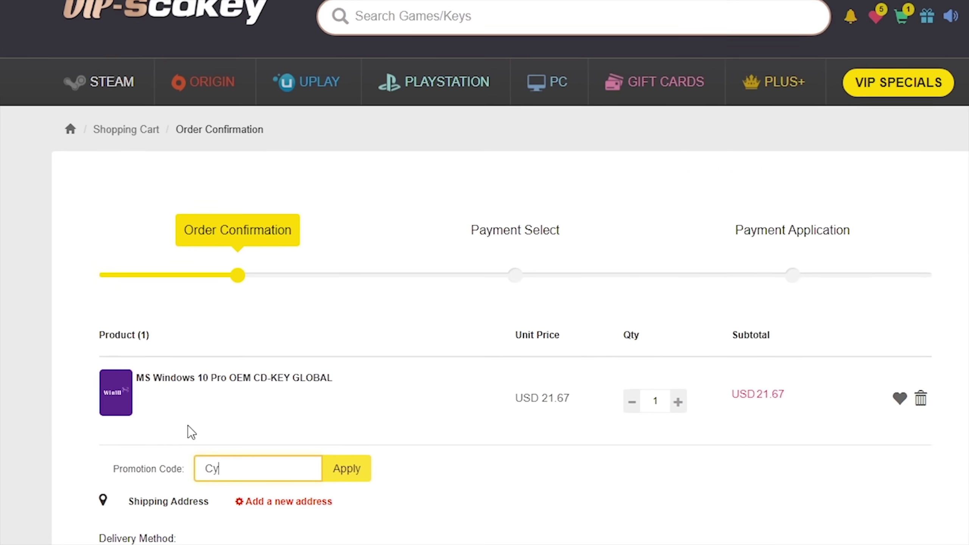
{"action": "type", "text": "berCPU"}
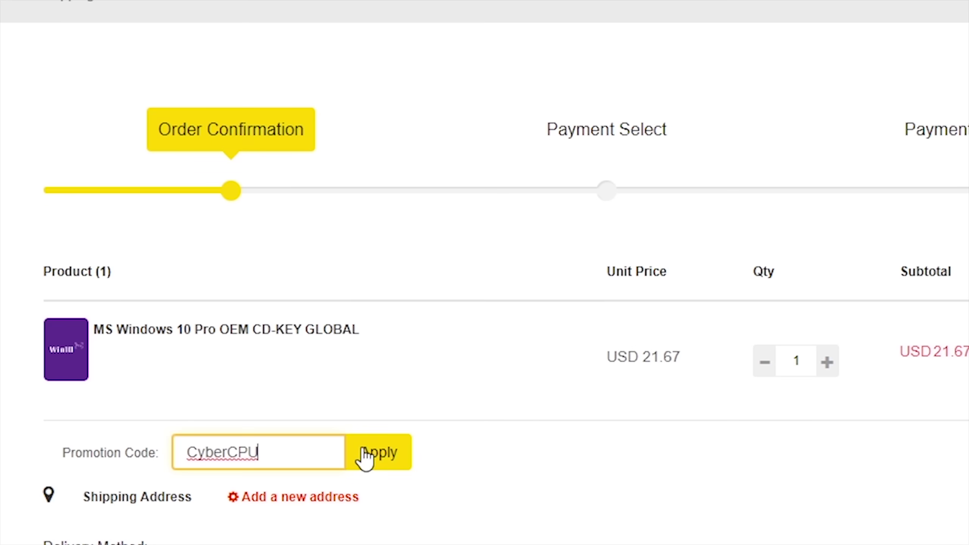
{"action": "left_click", "coordinate": [363, 453]}
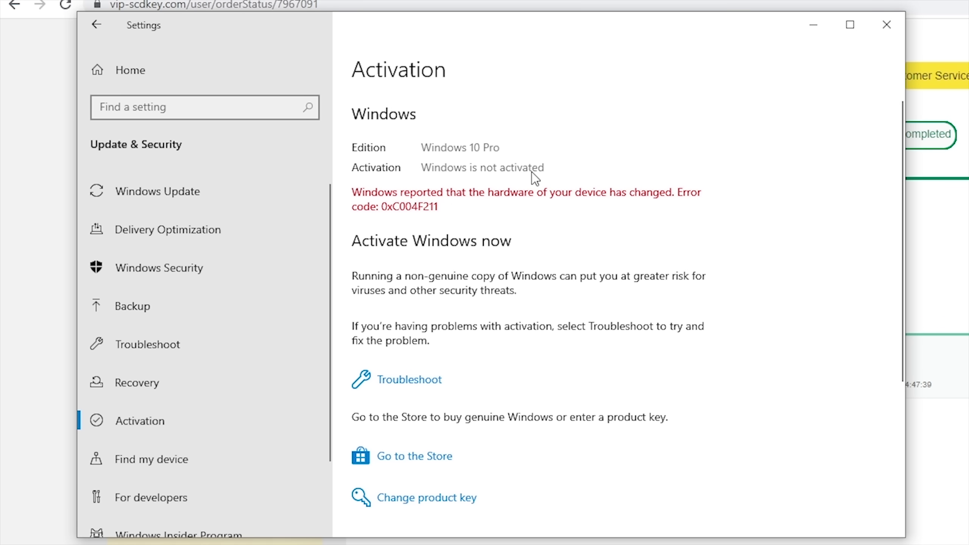
Step: Paste the purchased product key under Change product key and activate Windows 10 Pro
{"action": "left_click", "coordinate": [433, 503]}
{"action": "right_click", "coordinate": [278, 296]}
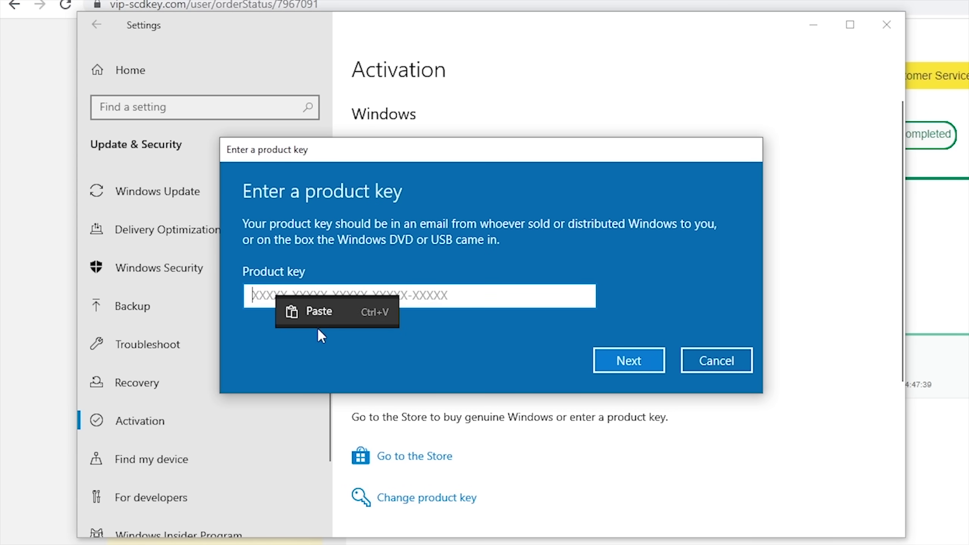
{"action": "left_click", "coordinate": [318, 325]}
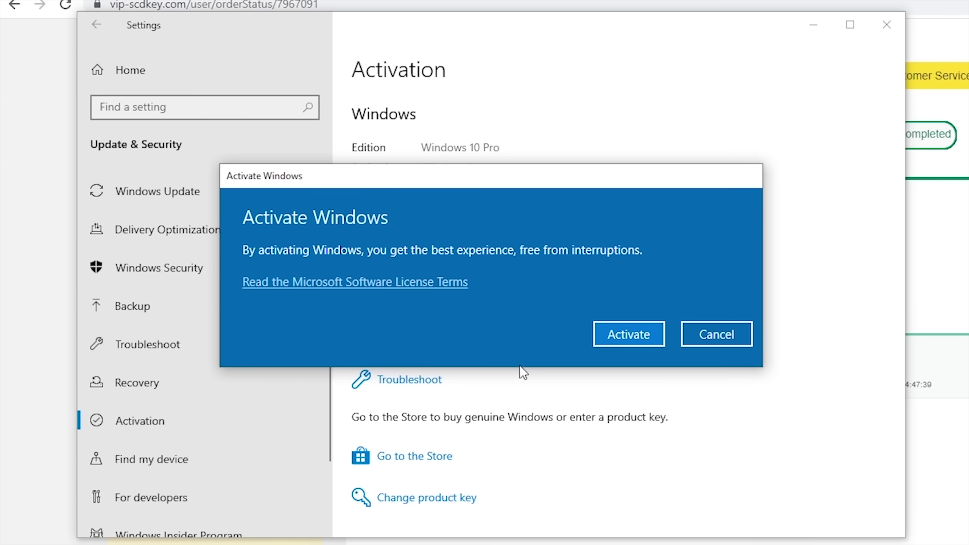
{"action": "left_click", "coordinate": [621, 329]}
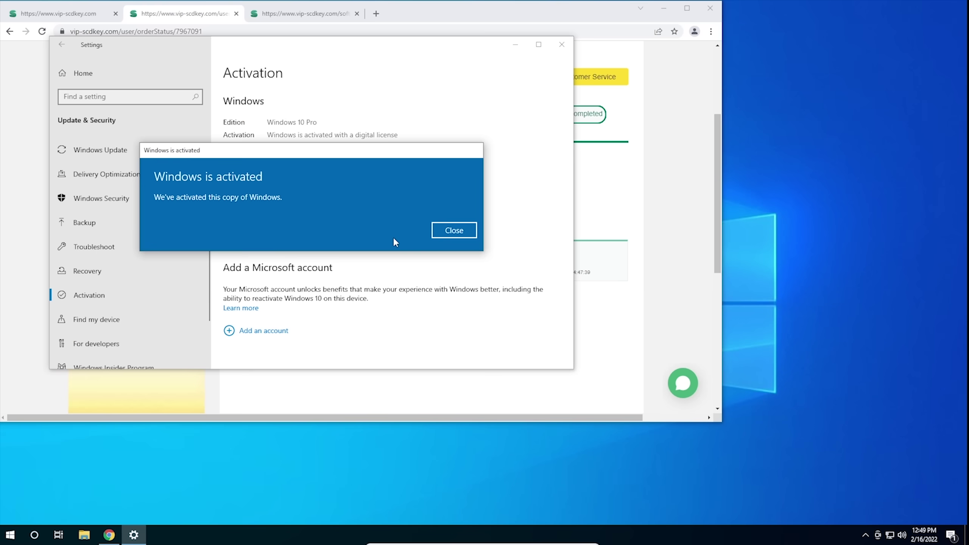
Step: Close the 'Windows is activated' confirmation to return to the desktop
{"action": "left_click", "coordinate": [452, 231]}
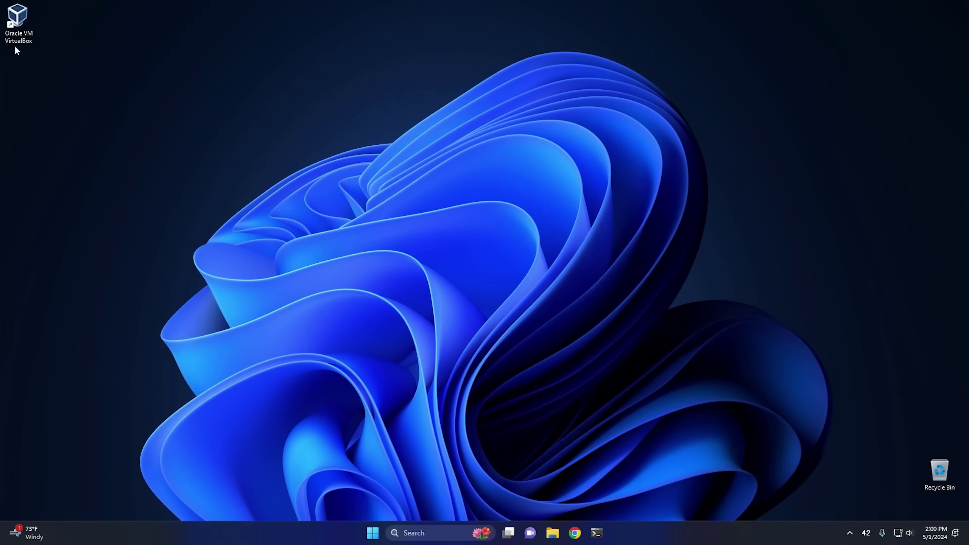
Step: Launch VirtualBox Manager from the desktop, centre its window, and select Windows 11 Pro 24H2
{"action": "double_click", "coordinate": [17, 23]}
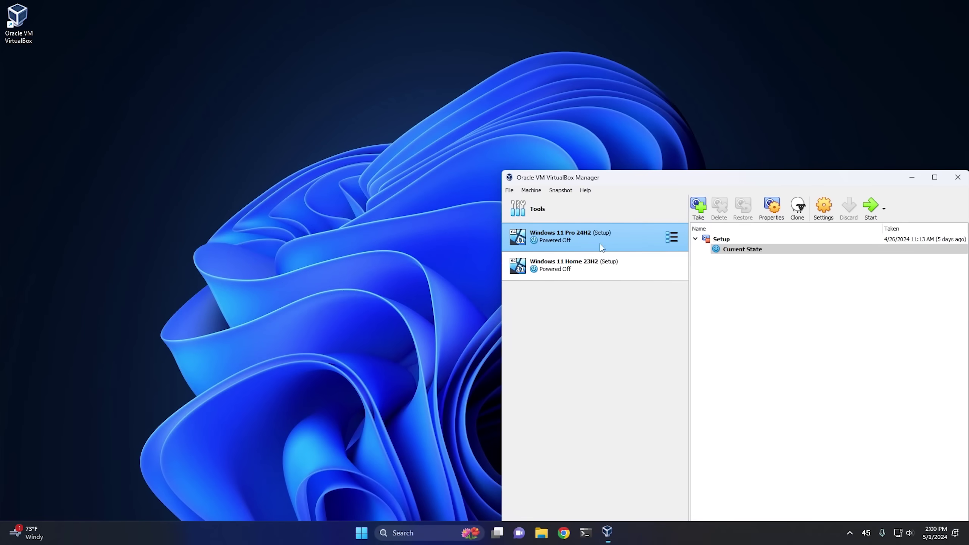
{"action": "left_click_drag", "start_coordinate": [678, 176], "coordinate": [435, 107]}
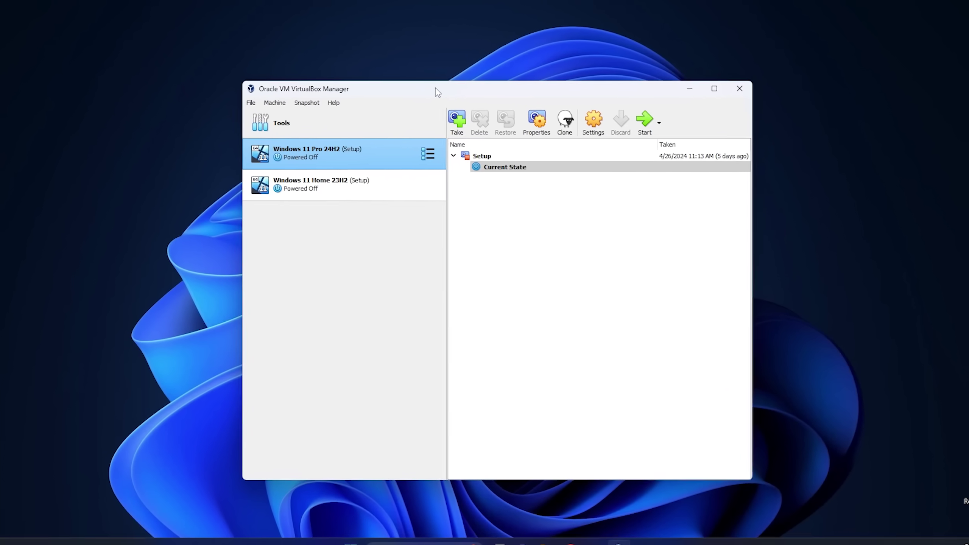
{"action": "left_click", "coordinate": [328, 168]}
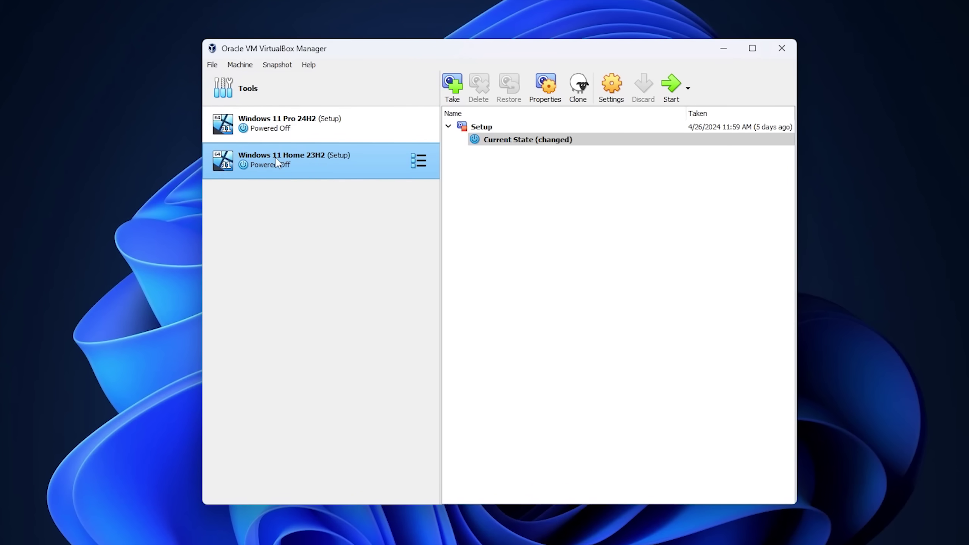
{"action": "left_click", "coordinate": [306, 129]}
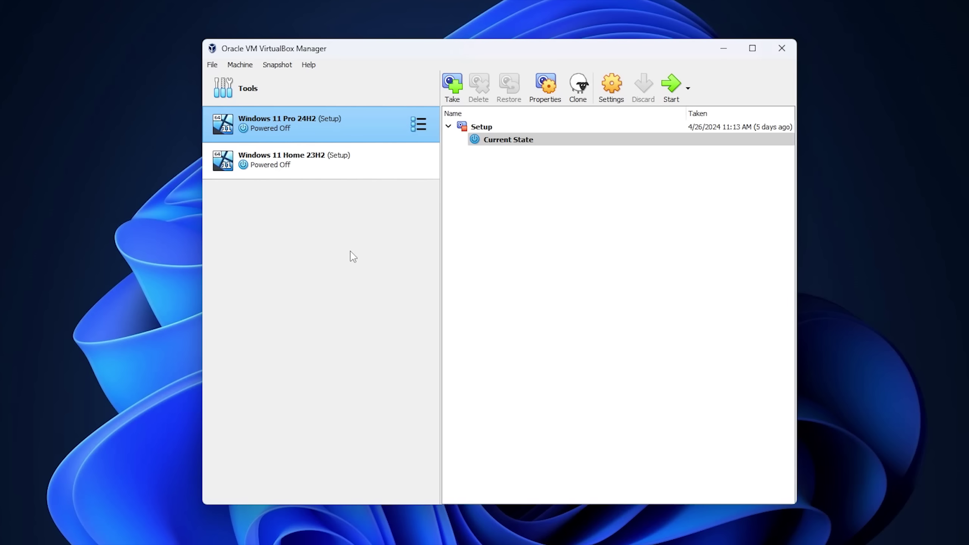
Step: Uncheck Enable Network Adapter in the Windows 11 Pro 24H2 machine's Network settings and save
{"action": "right_click", "coordinate": [339, 126]}
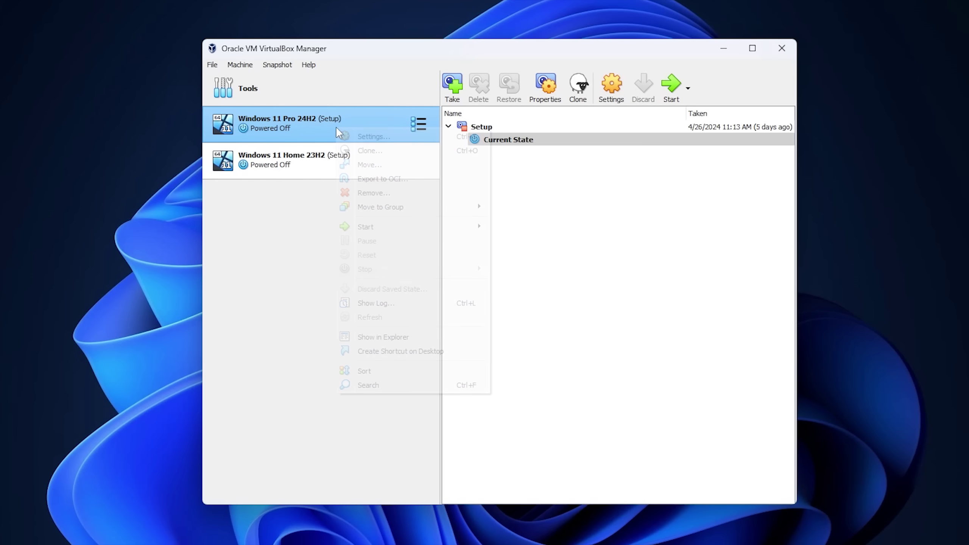
{"action": "left_click", "coordinate": [343, 135]}
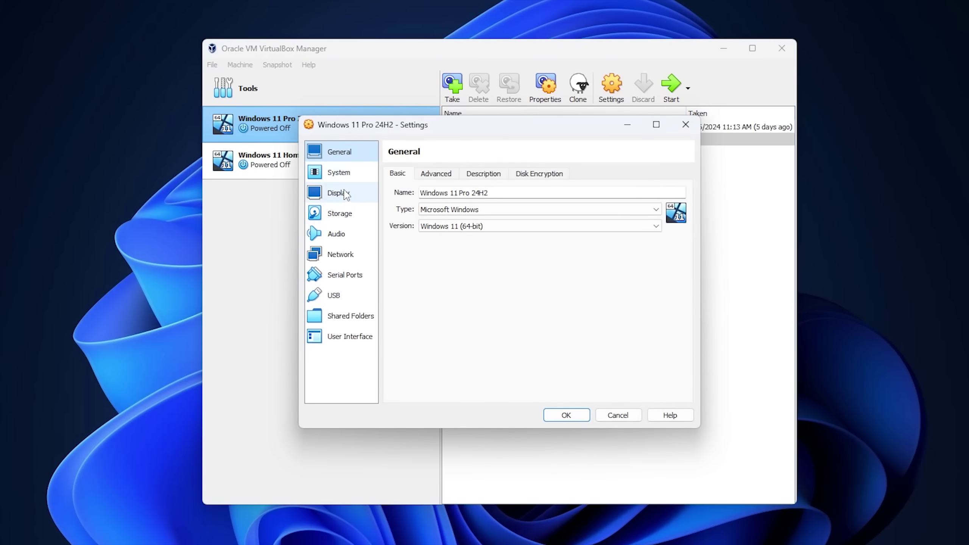
{"action": "left_click", "coordinate": [339, 255]}
{"action": "left_click", "coordinate": [394, 191]}
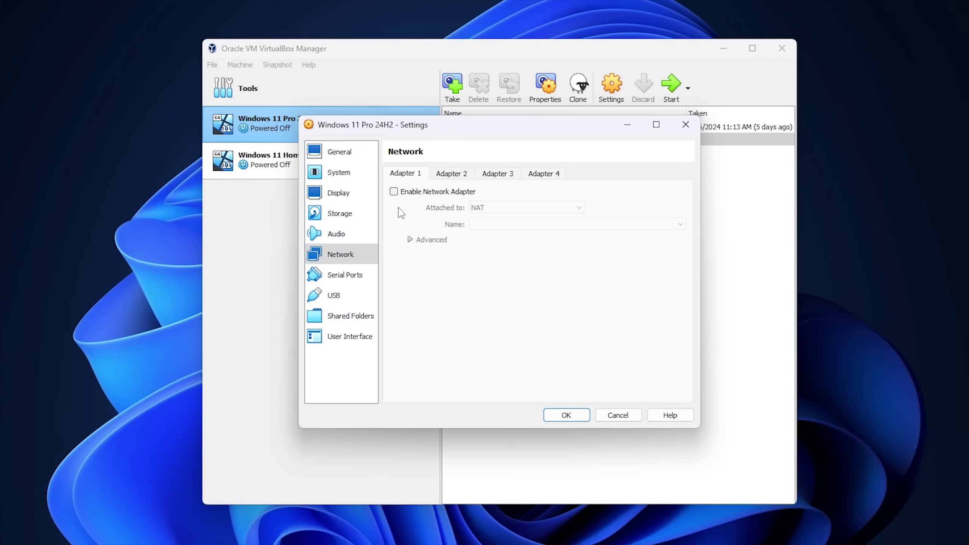
{"action": "left_click", "coordinate": [566, 415]}
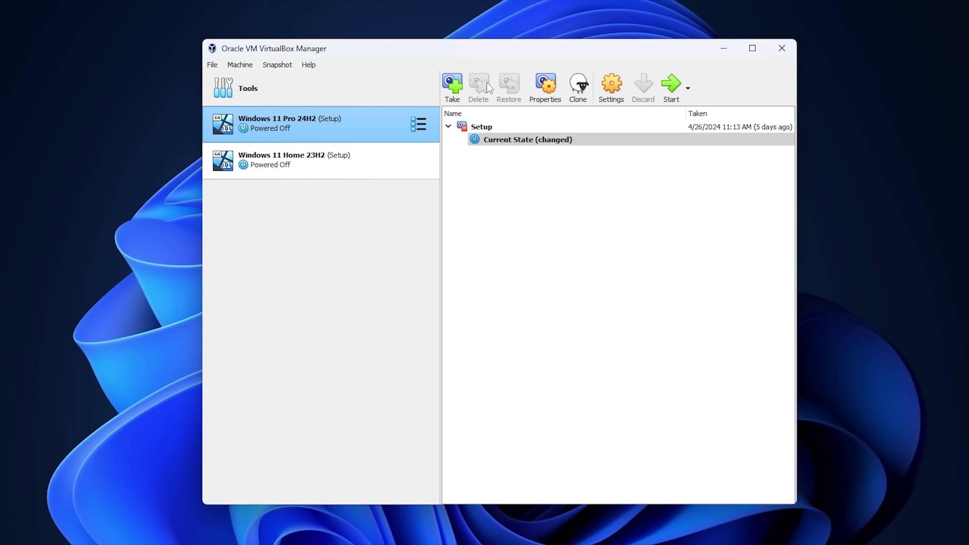
Step: Start the Windows 11 Pro 24H2 VM and dismiss the keyboard and mouse capture notices
{"action": "left_click", "coordinate": [671, 84]}
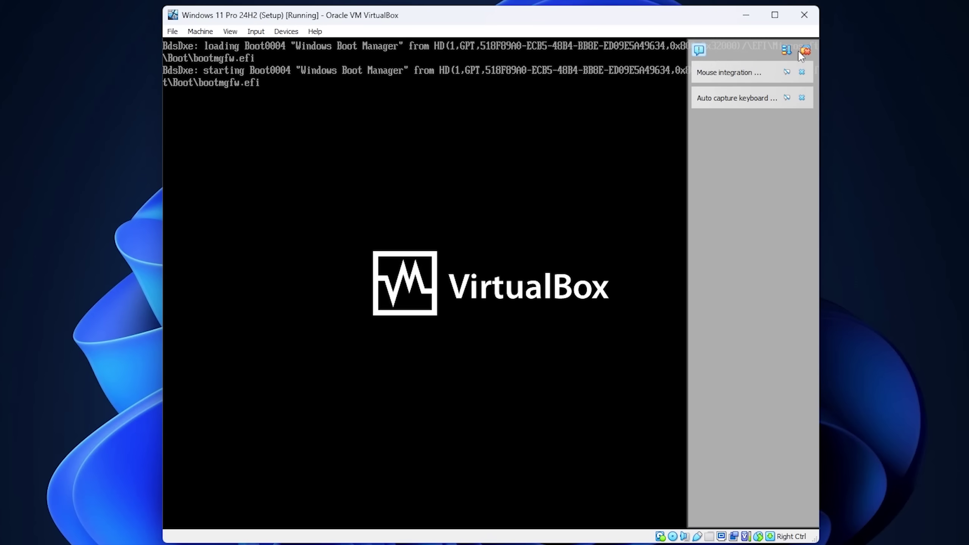
{"action": "left_click", "coordinate": [800, 52]}
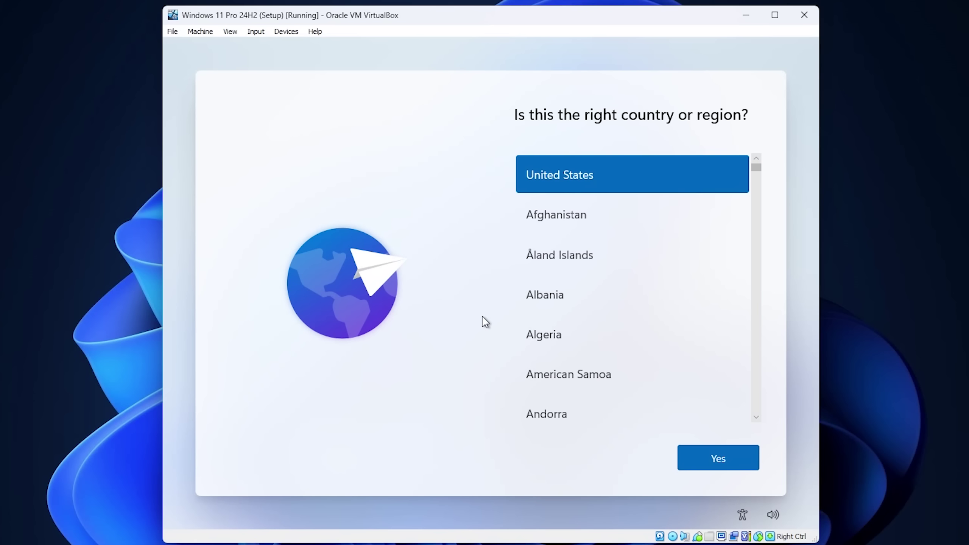
Step: Confirm United States and the US keyboard layout, skipping a second layout
{"action": "left_click", "coordinate": [717, 462]}
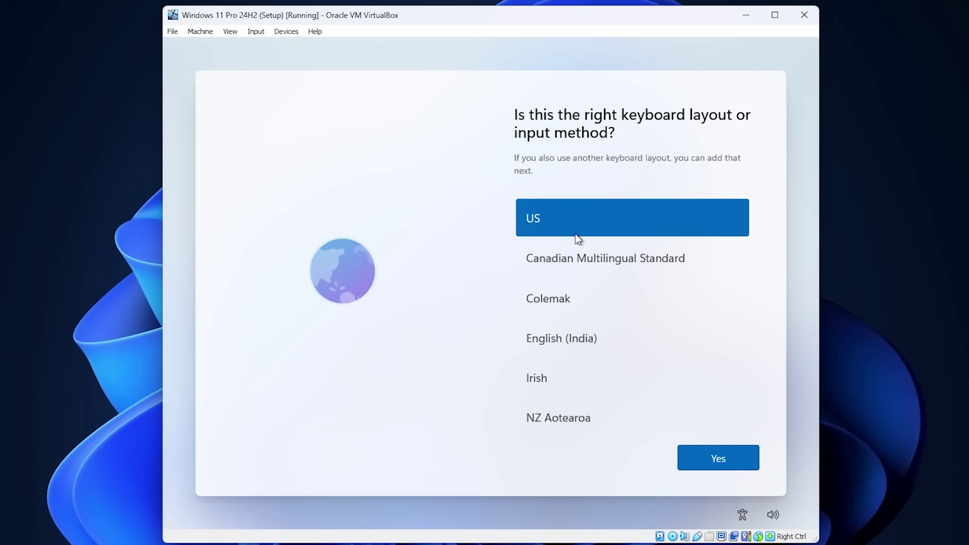
{"action": "left_click", "coordinate": [711, 458]}
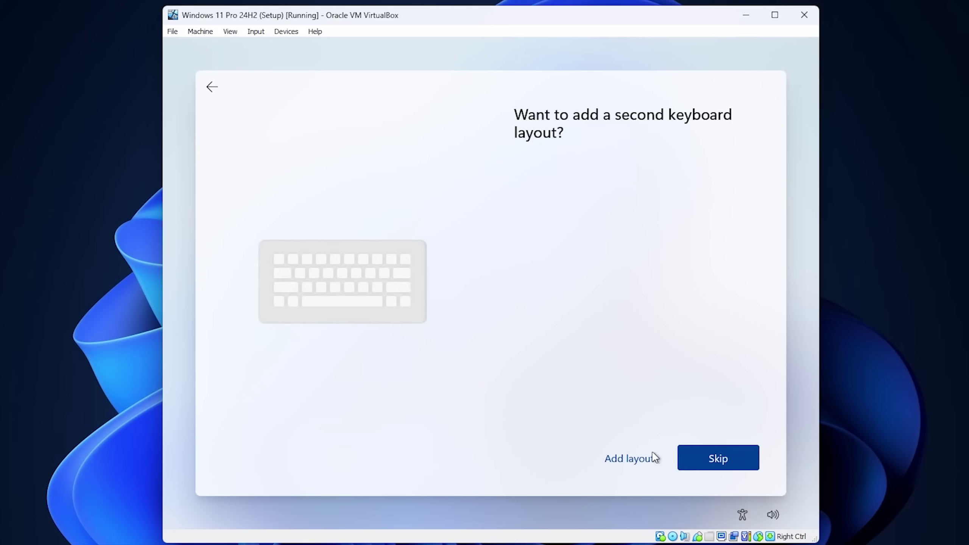
{"action": "left_click", "coordinate": [740, 458]}
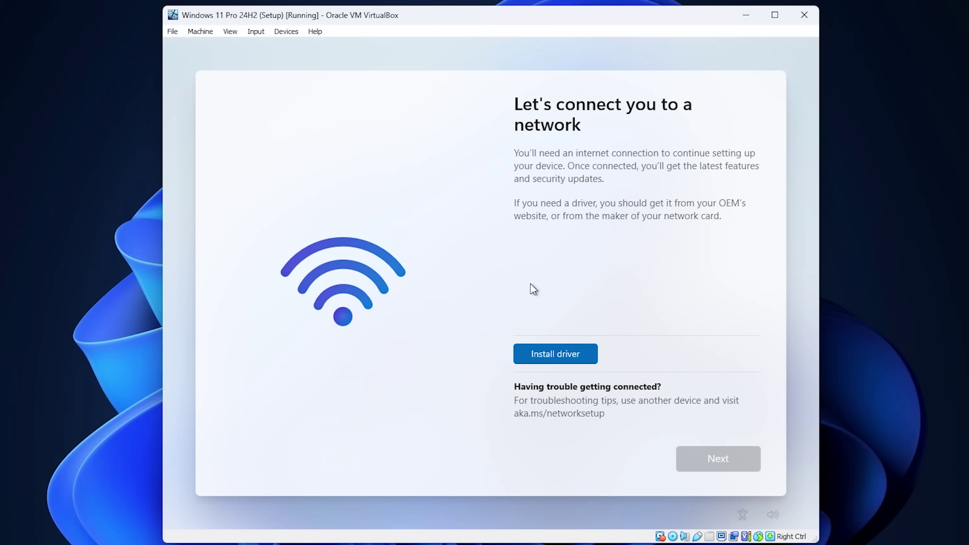
Step: Run oobe\bypassnro in a Shift+F10 command prompt to restart setup
{"action": "key", "text": "shift+F10"}
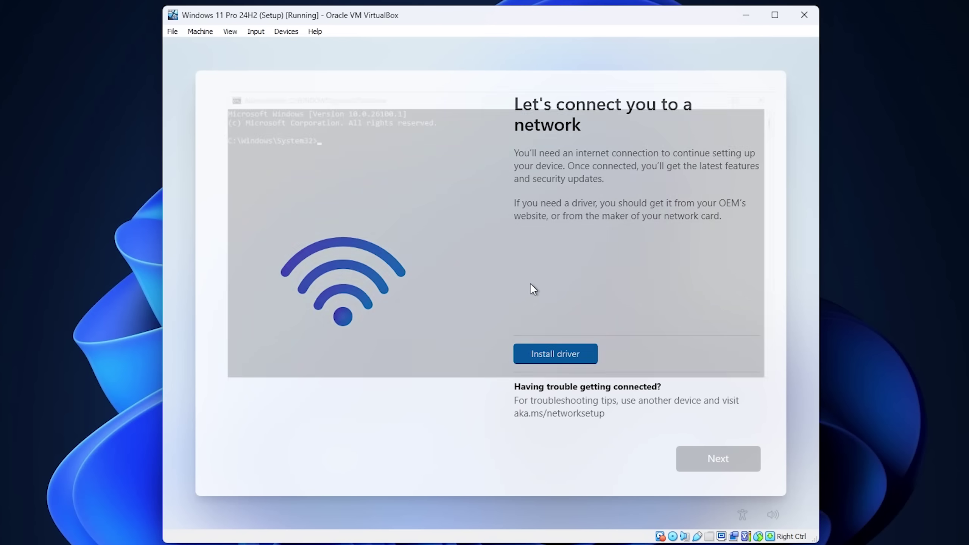
{"action": "left_click", "coordinate": [365, 178]}
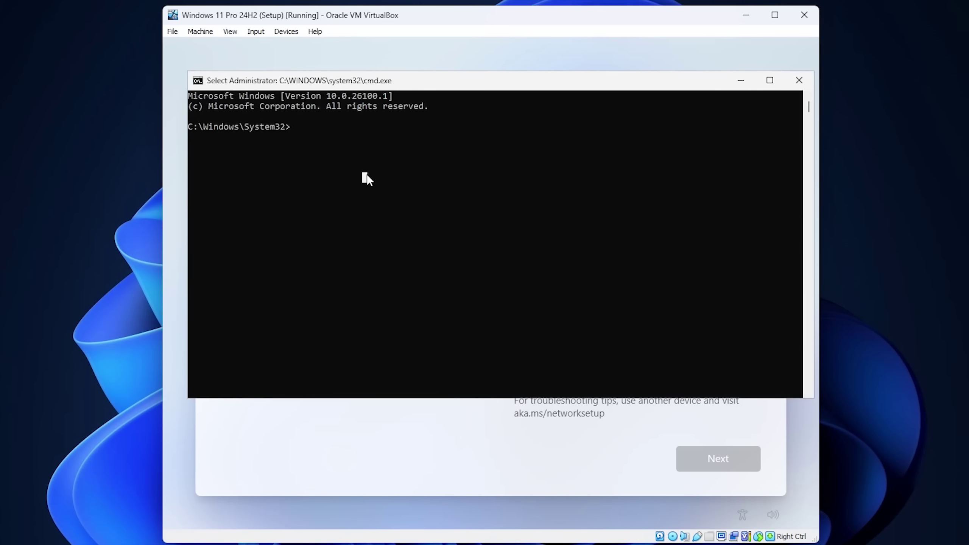
{"action": "type", "text": "oo"}
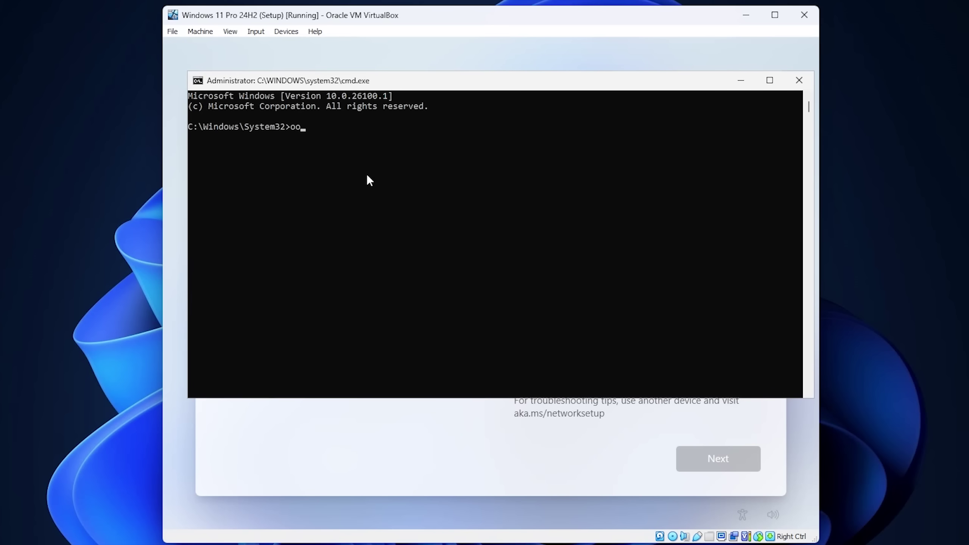
{"action": "type", "text": "be\\bypassnro"}
{"action": "key", "text": "Return"}
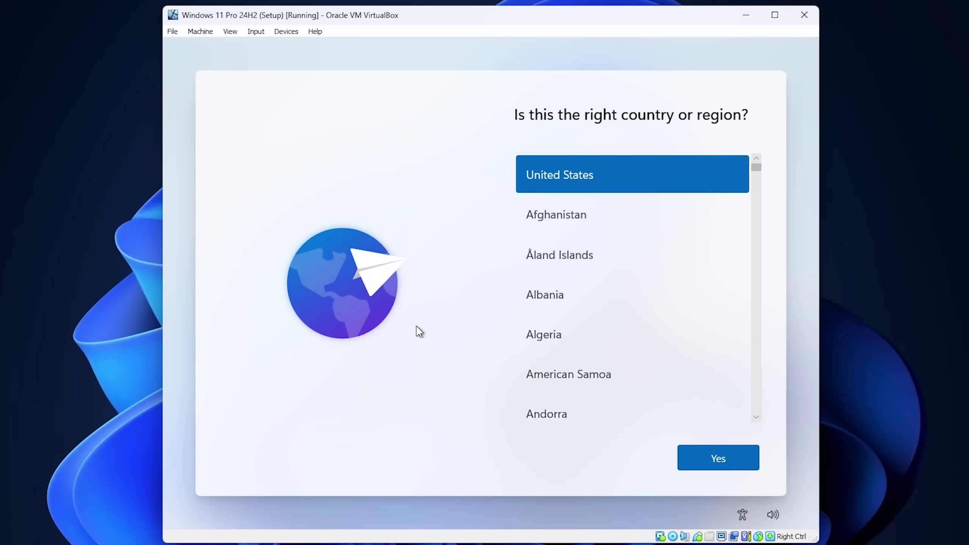
Step: Reconfirm United States and US keyboard, skip the second layout, and choose I don't have internet
{"action": "left_click", "coordinate": [708, 456]}
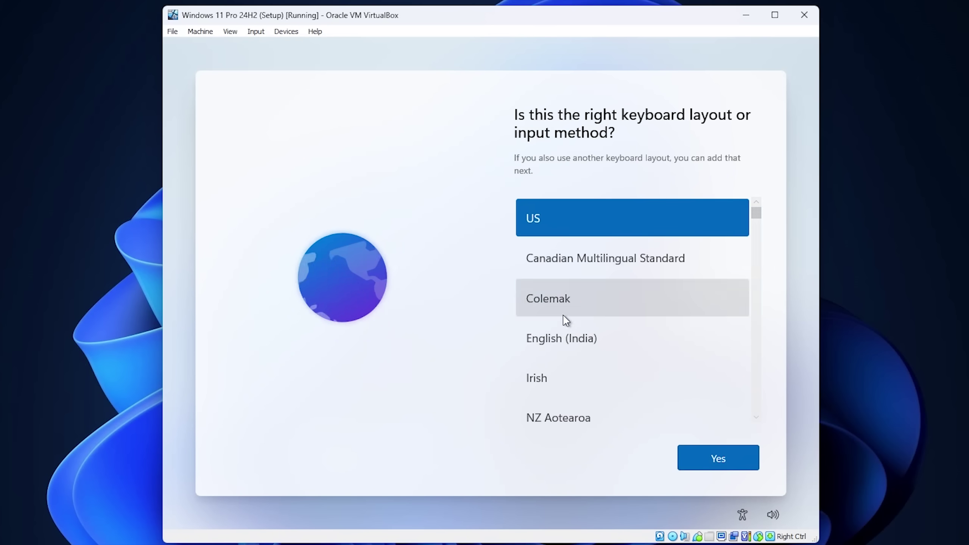
{"action": "left_click", "coordinate": [727, 457]}
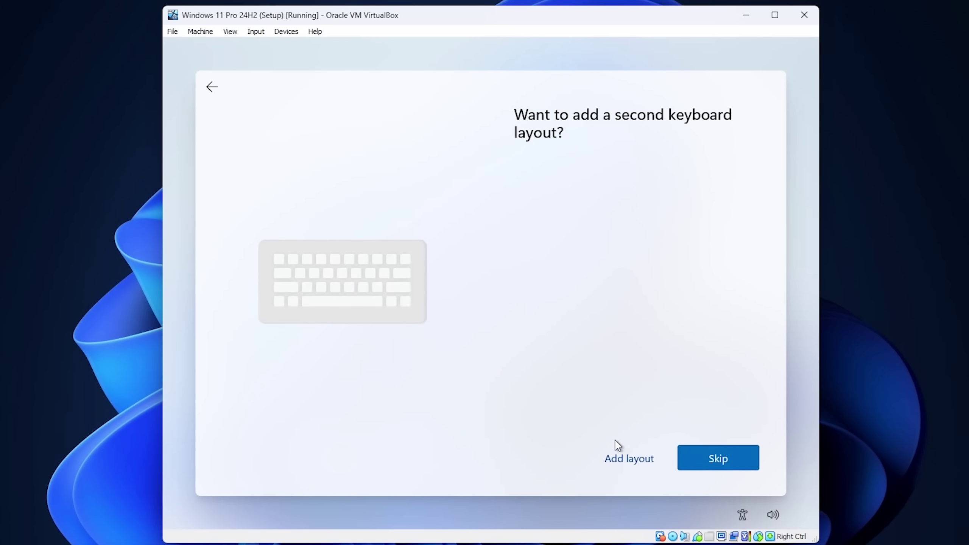
{"action": "left_click", "coordinate": [729, 456]}
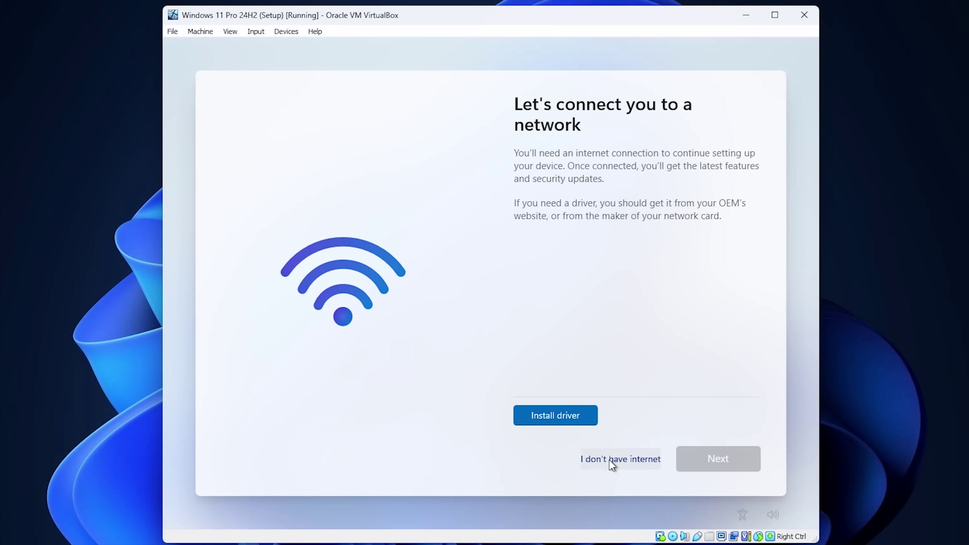
{"action": "left_click", "coordinate": [621, 461]}
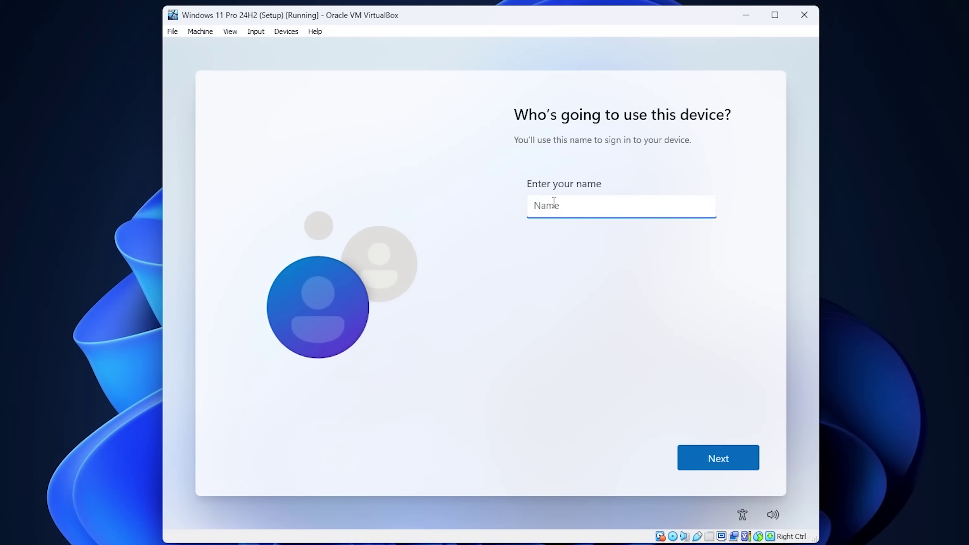
Step: Enter a local account name and continue without a password
{"action": "type", "text": "Rich"}
{"action": "left_click", "coordinate": [711, 454]}
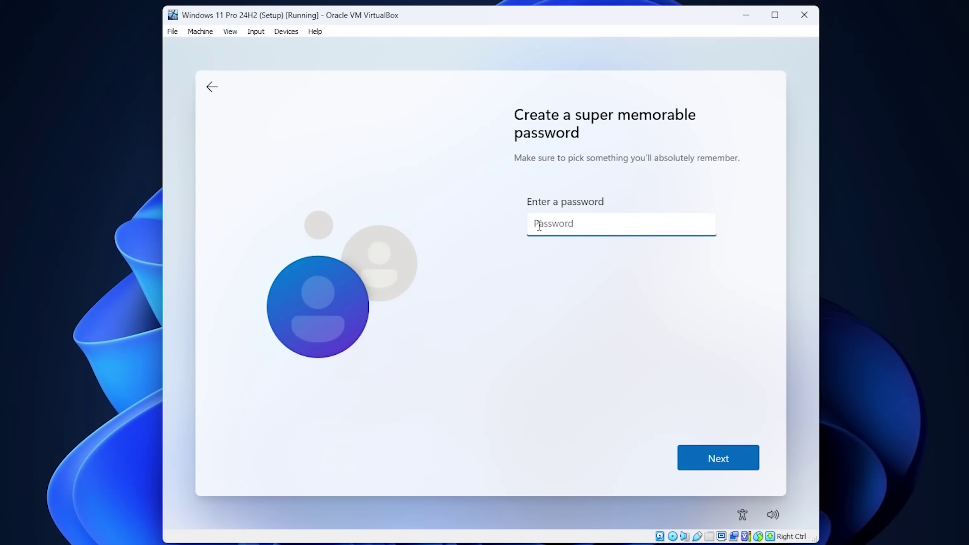
{"action": "left_click", "coordinate": [730, 454]}
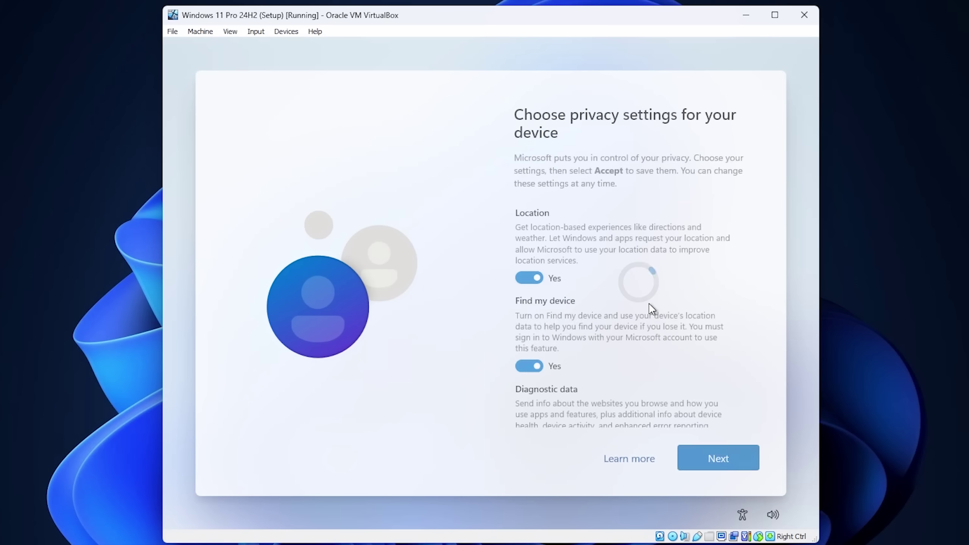
Step: Step through the privacy options and accept the default privacy settings
{"action": "left_click", "coordinate": [713, 458]}
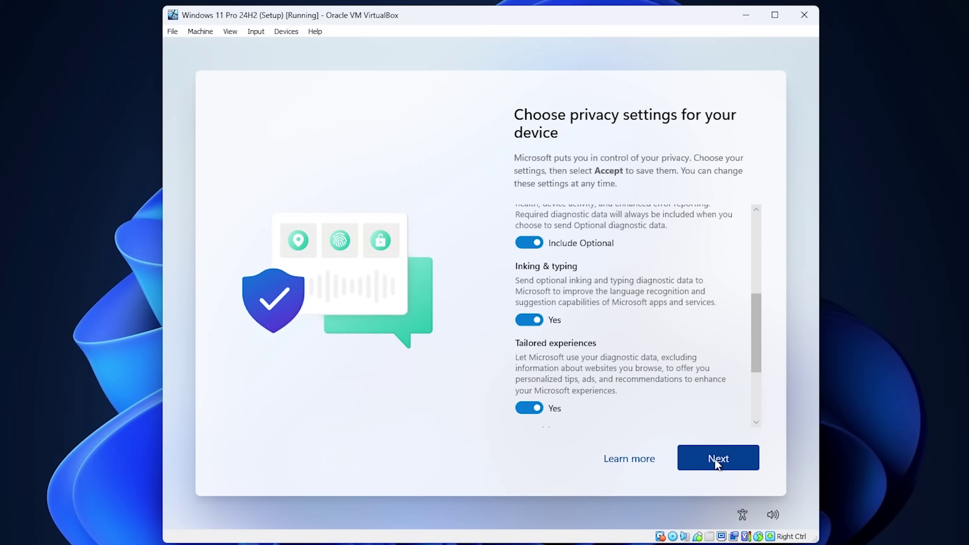
{"action": "left_click", "coordinate": [717, 459]}
{"action": "left_click", "coordinate": [718, 458]}
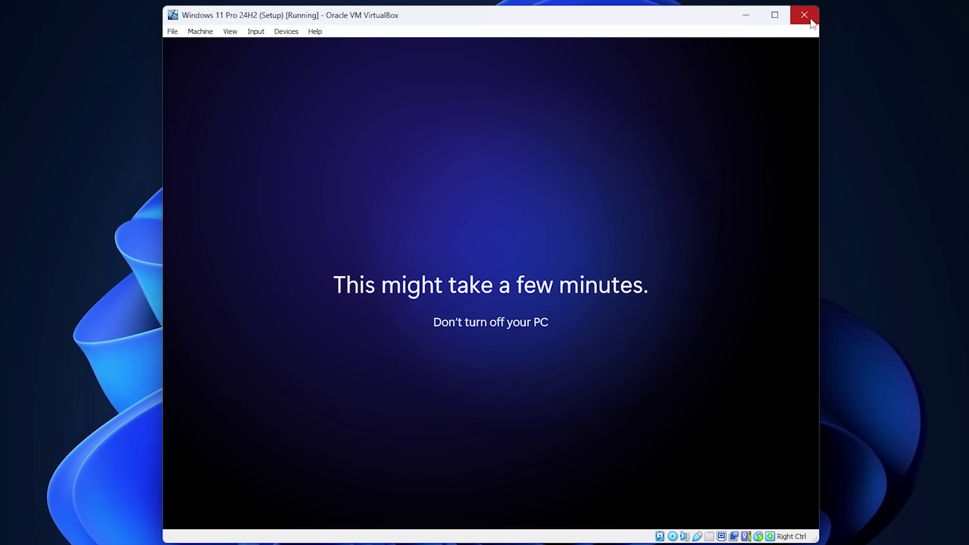
Step: Power off the Windows 11 Pro 24H2 VM and restore its Setup snapshot
{"action": "left_click", "coordinate": [811, 19]}
{"action": "left_click", "coordinate": [444, 320]}
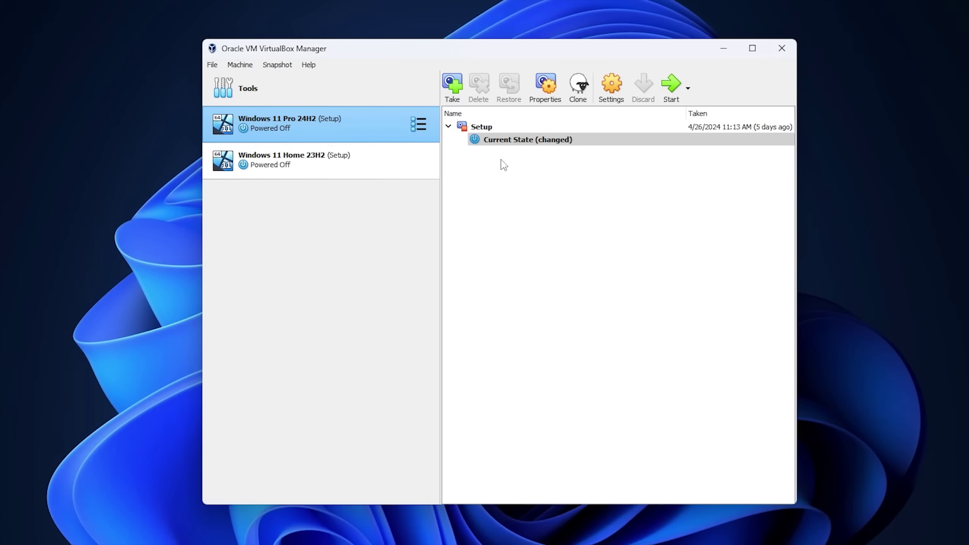
{"action": "left_click", "coordinate": [490, 132]}
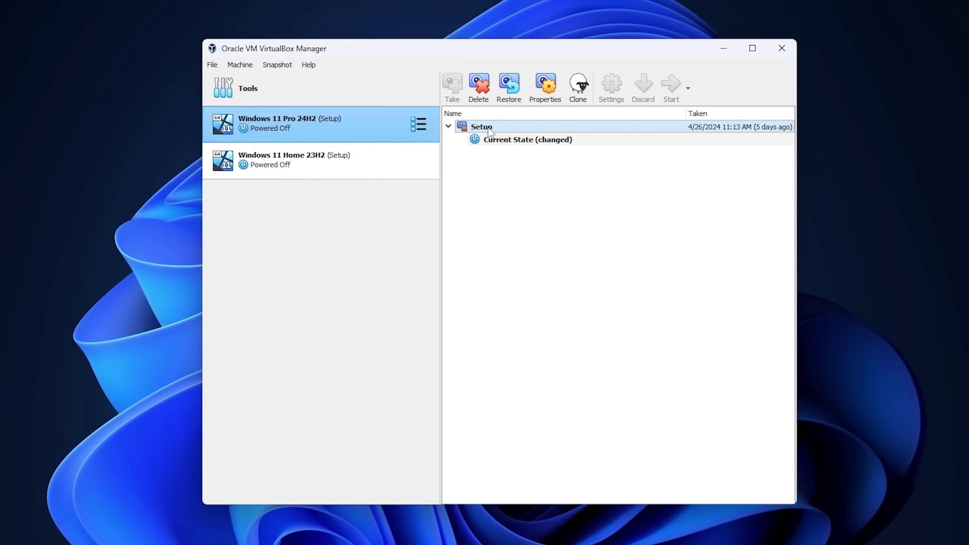
{"action": "left_click", "coordinate": [509, 91]}
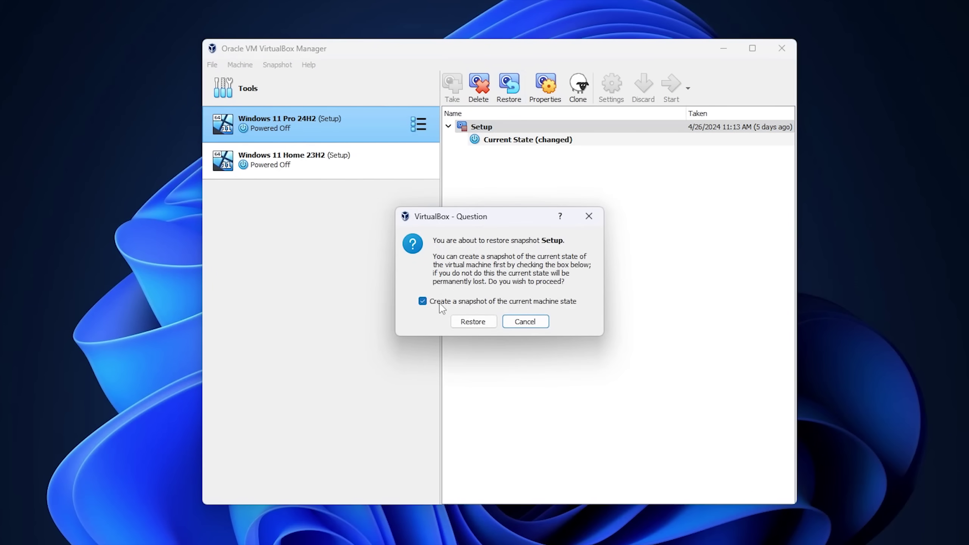
{"action": "left_click", "coordinate": [473, 322]}
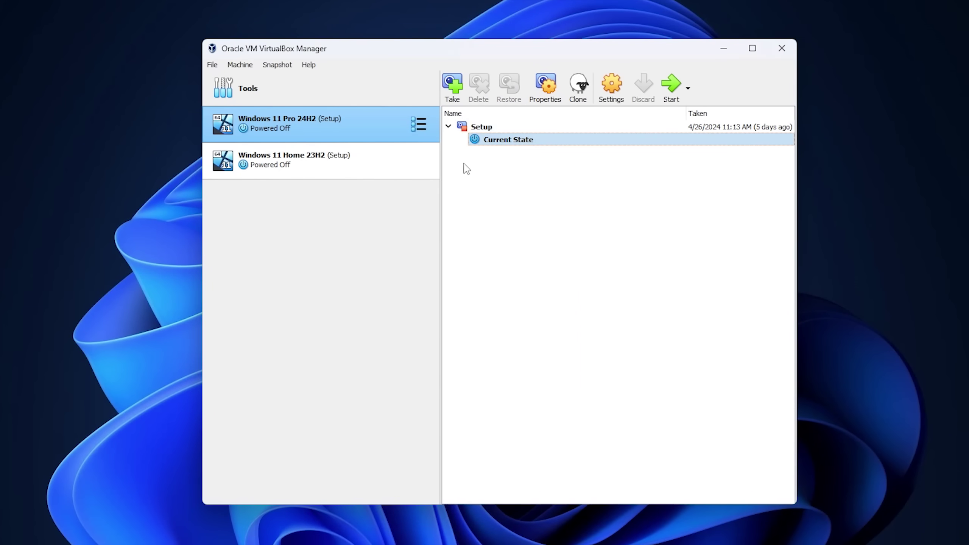
Step: Check the VM's network adapter settings and save them with OK
{"action": "right_click", "coordinate": [336, 128]}
{"action": "left_click", "coordinate": [356, 135]}
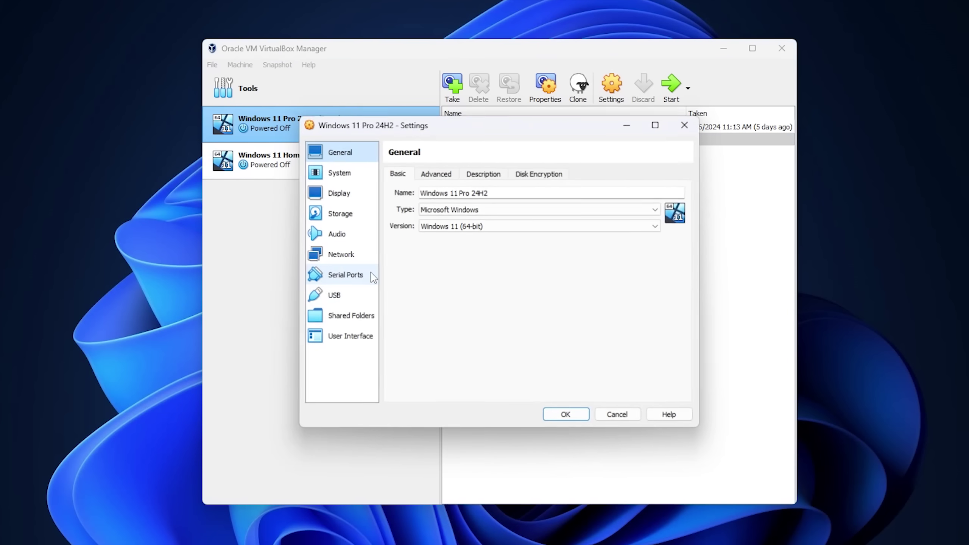
{"action": "left_click", "coordinate": [343, 260]}
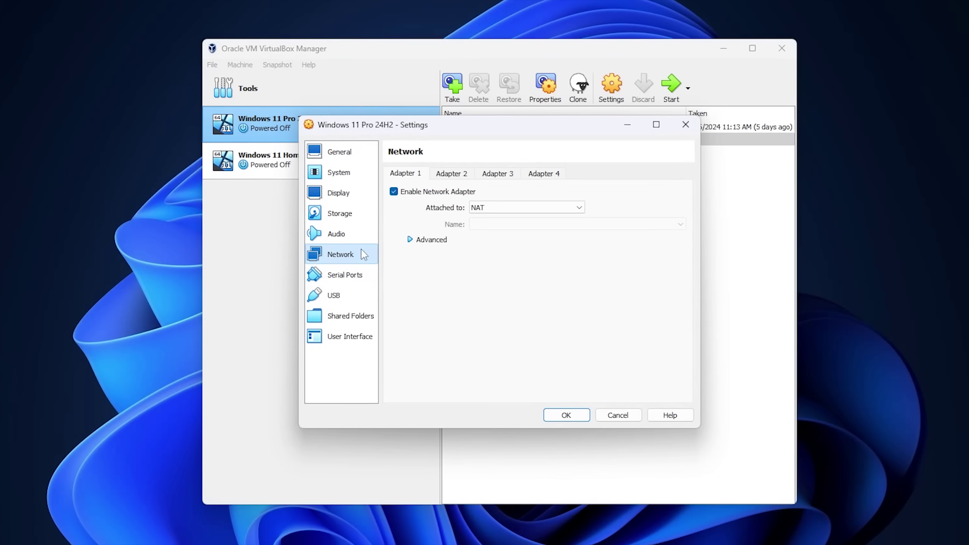
{"action": "left_click", "coordinate": [566, 415]}
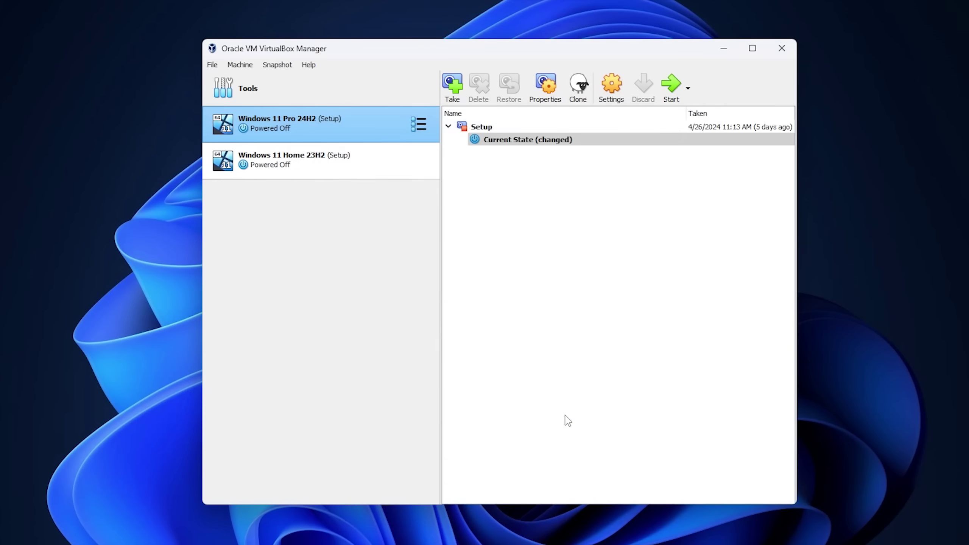
Step: Boot the VM, accept United States and the US keyboard, and skip the second layout and device name
{"action": "left_click", "coordinate": [676, 90]}
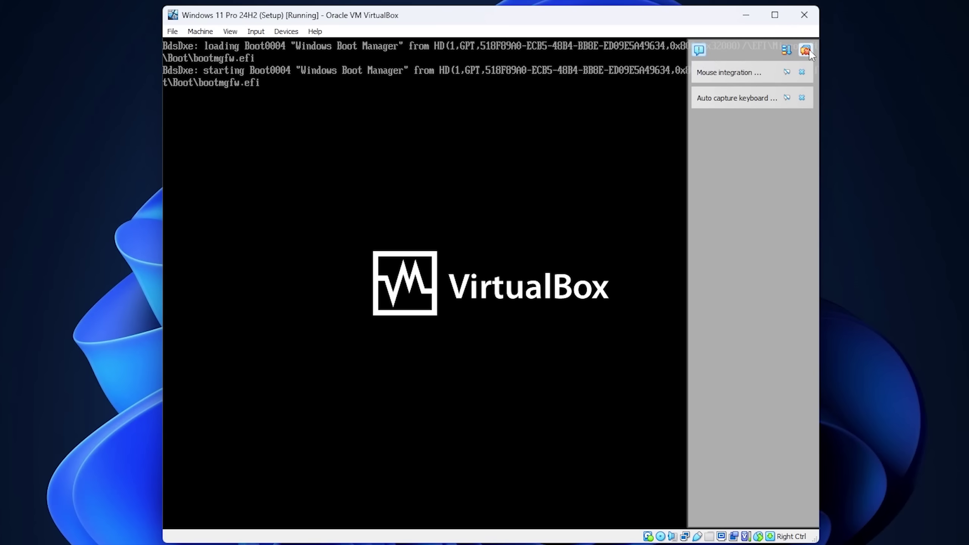
{"action": "left_click", "coordinate": [805, 50]}
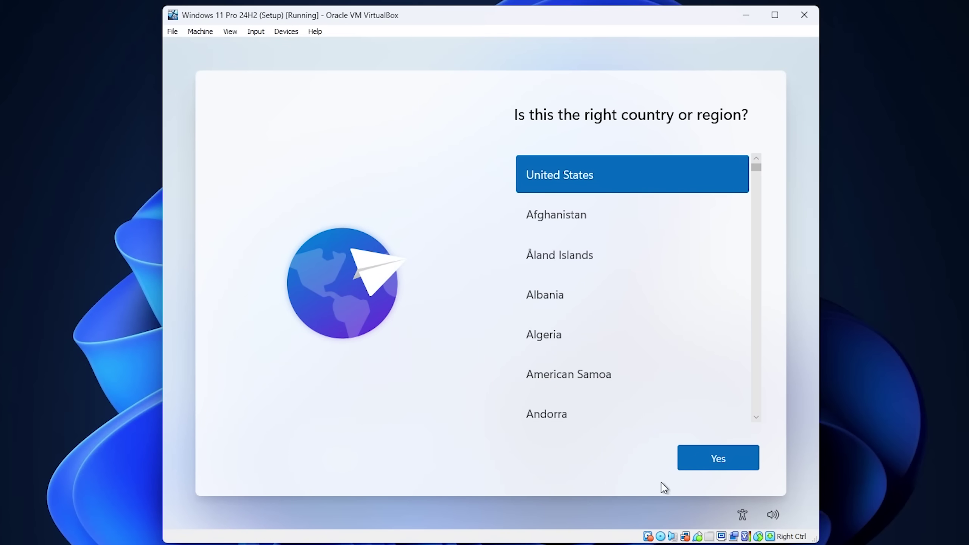
{"action": "left_click", "coordinate": [715, 457]}
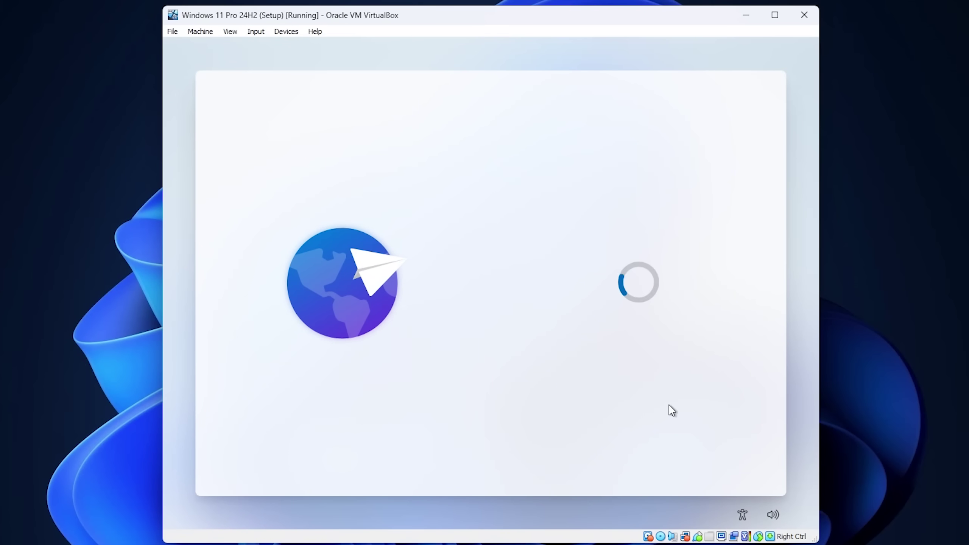
{"action": "left_click", "coordinate": [726, 466]}
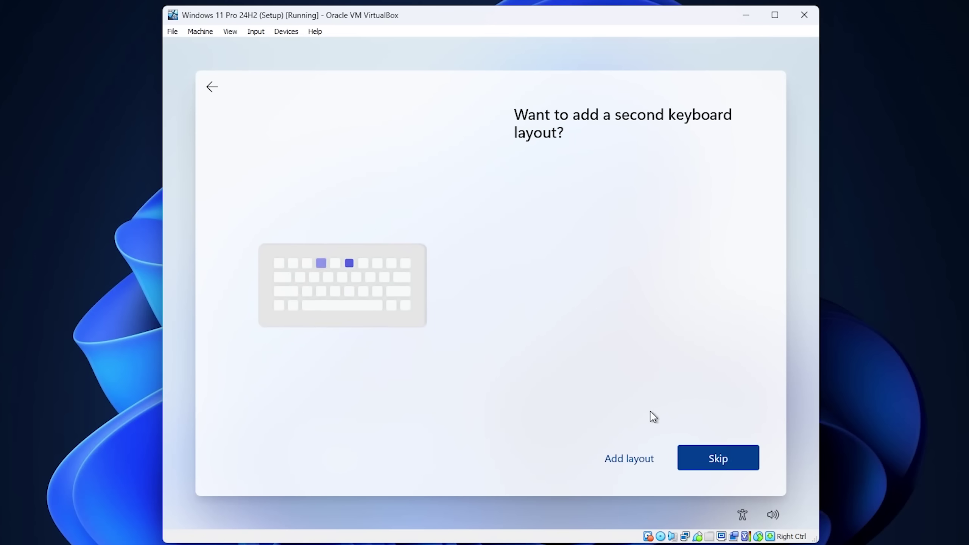
{"action": "left_click", "coordinate": [720, 460]}
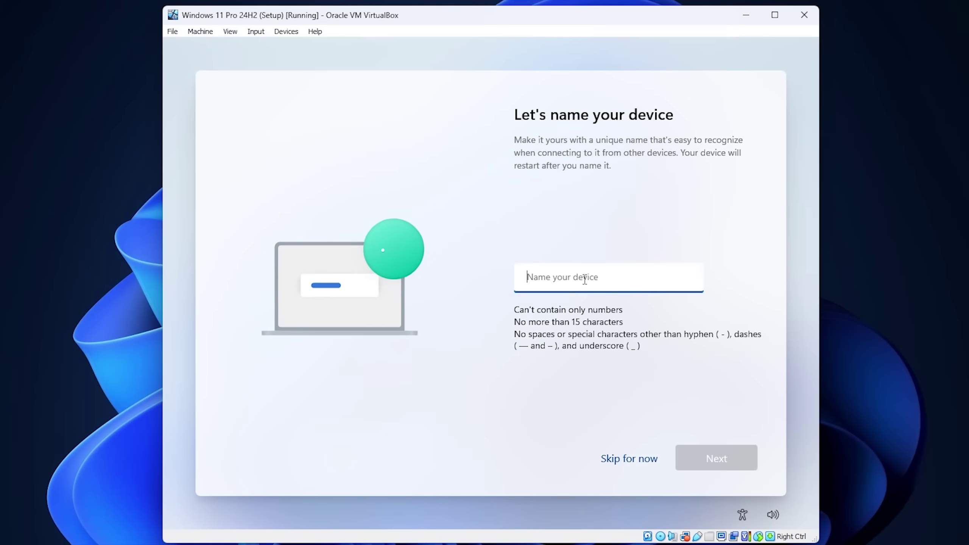
{"action": "left_click", "coordinate": [628, 460]}
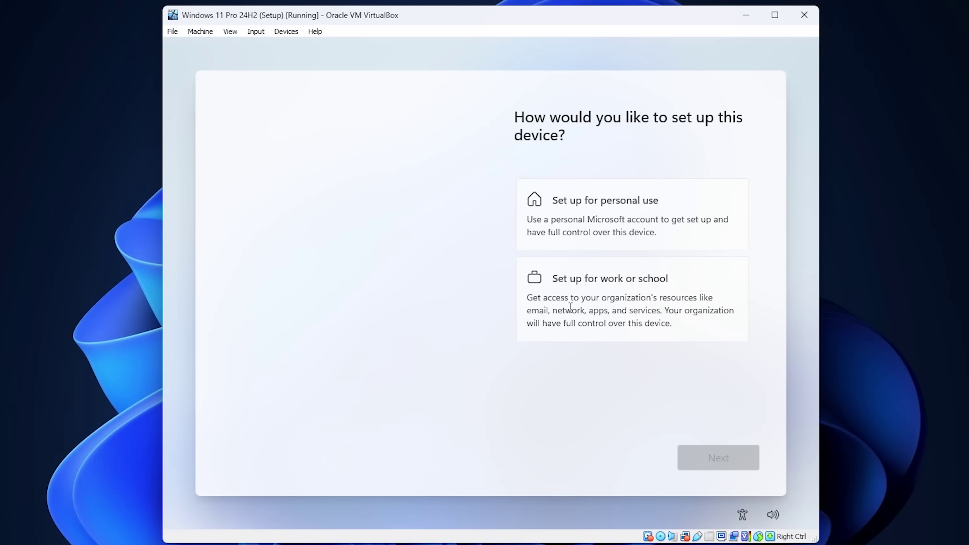
Step: Choose 'Set up for personal use' instead of work or school, and continue
{"action": "left_click", "coordinate": [618, 213]}
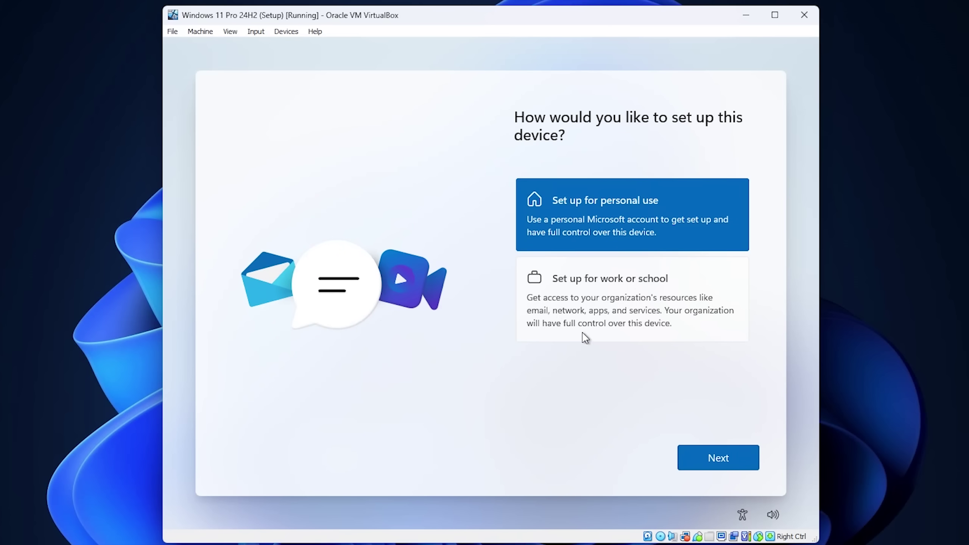
{"action": "left_click", "coordinate": [595, 304]}
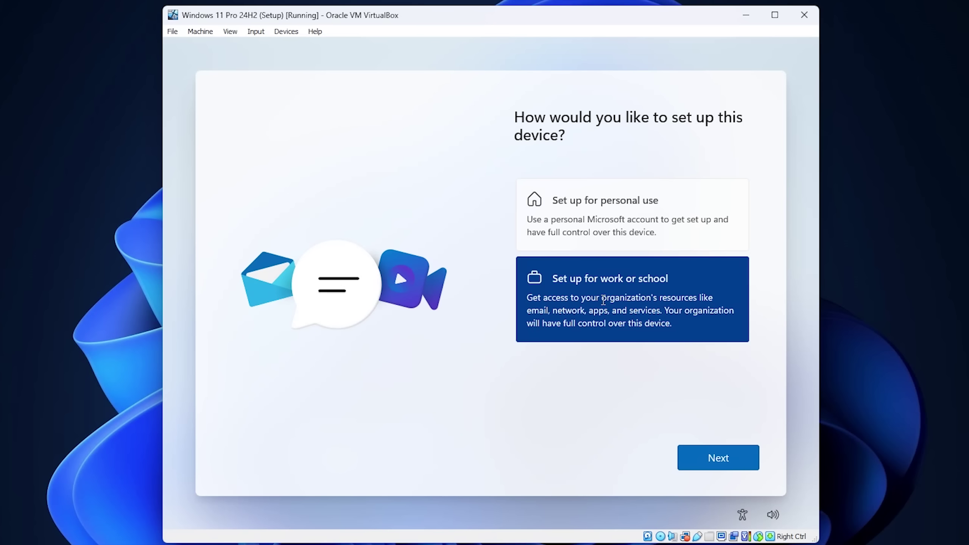
{"action": "left_click", "coordinate": [594, 219]}
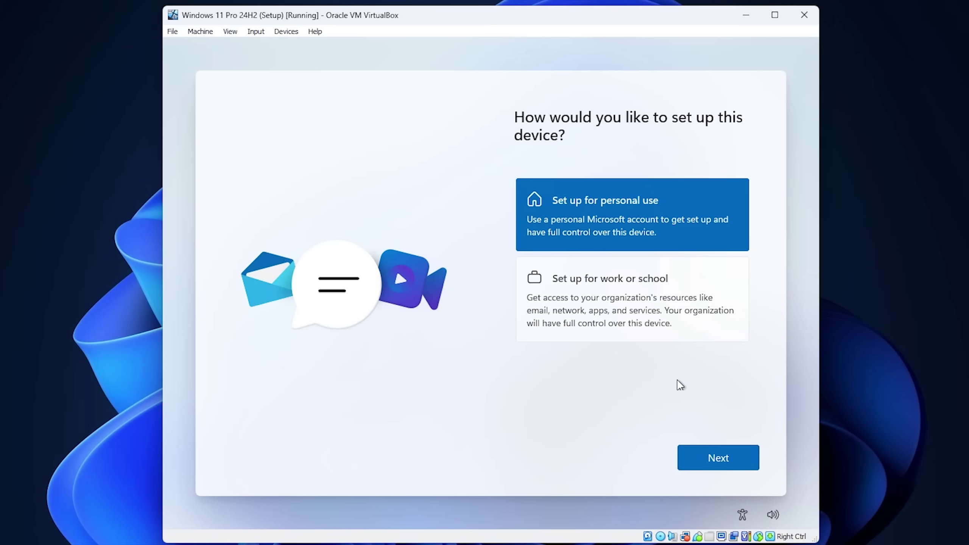
{"action": "left_click", "coordinate": [717, 458]}
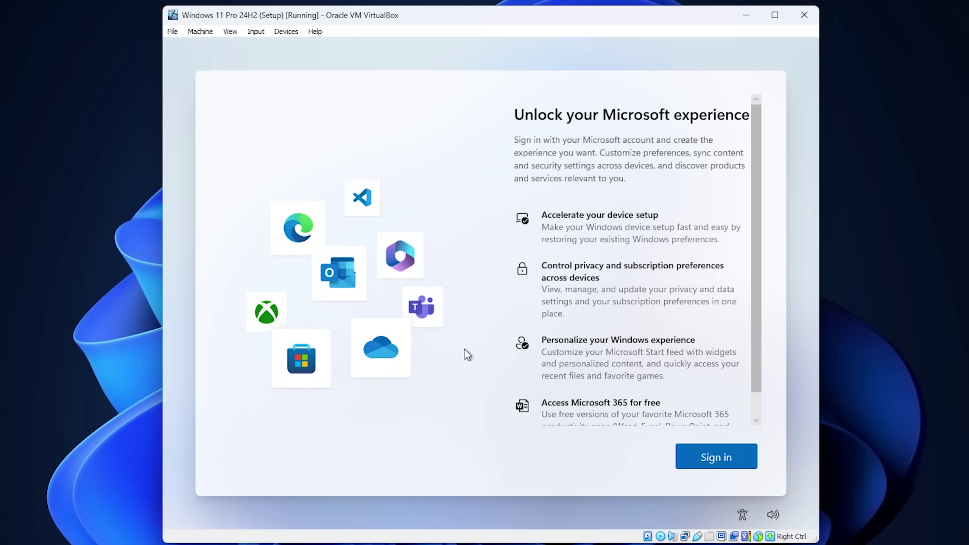
Step: Run oobe\bypassnro in a Shift+F10 command prompt to restart setup without the network requirement
{"action": "key", "text": "Tab"}
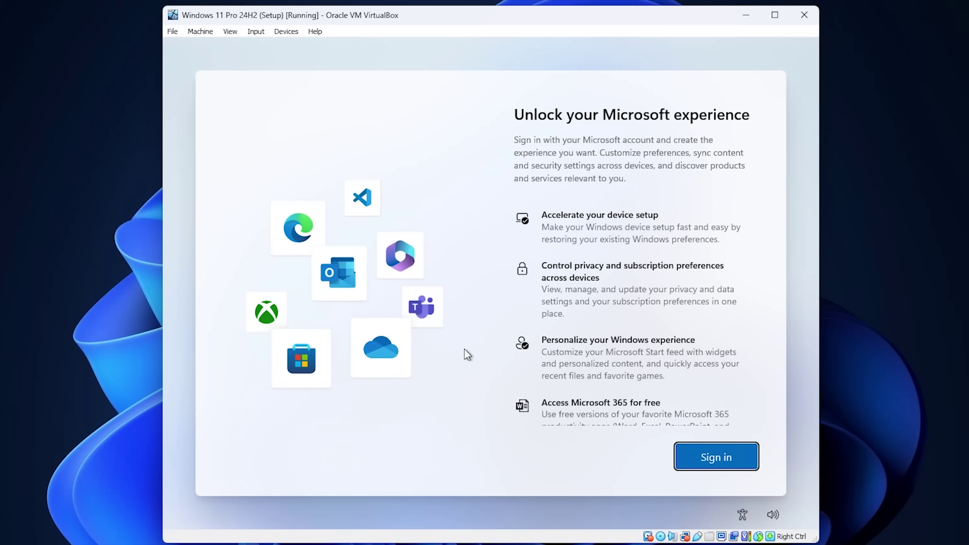
{"action": "key", "text": "shift+F10"}
{"action": "left_click", "coordinate": [328, 136]}
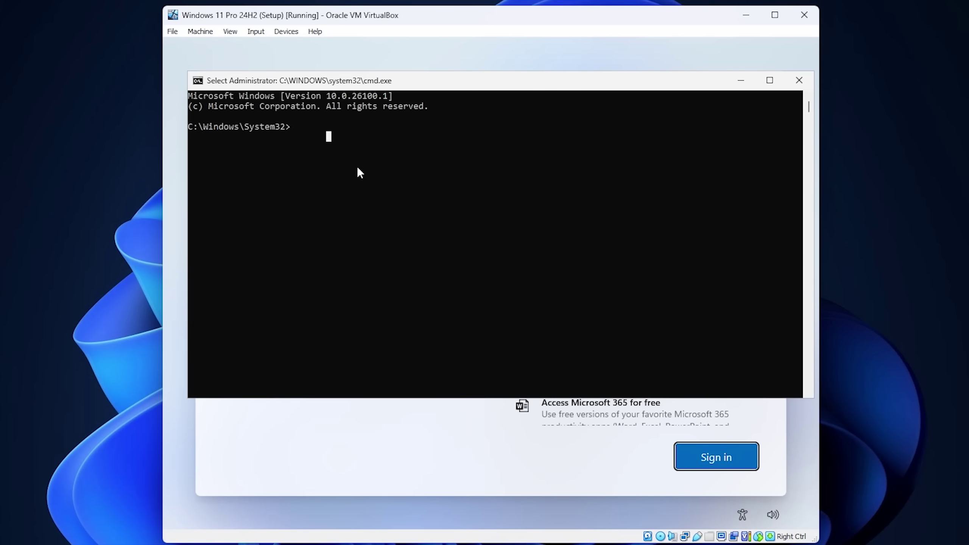
{"action": "type", "text": "oobe\\"}
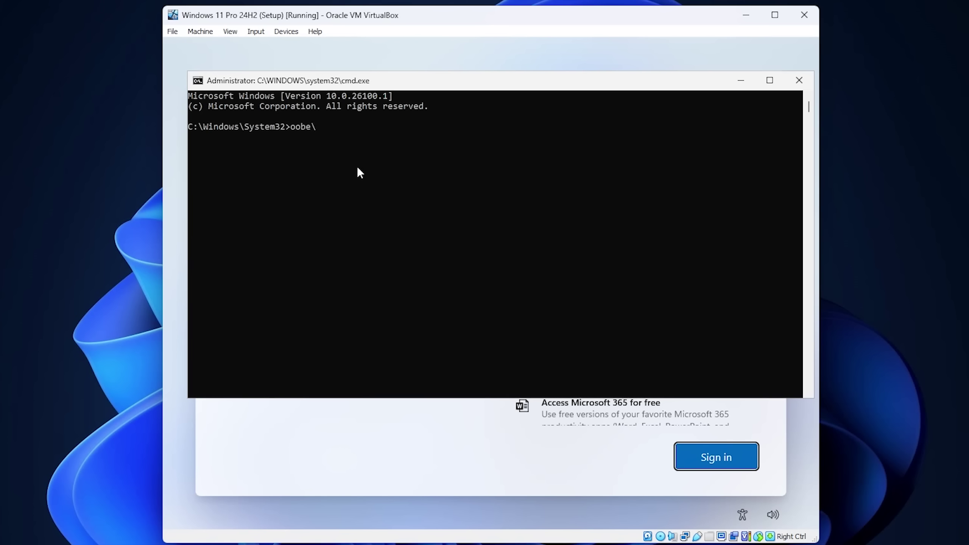
{"action": "type", "text": "bypassnro"}
{"action": "key", "text": "Return"}
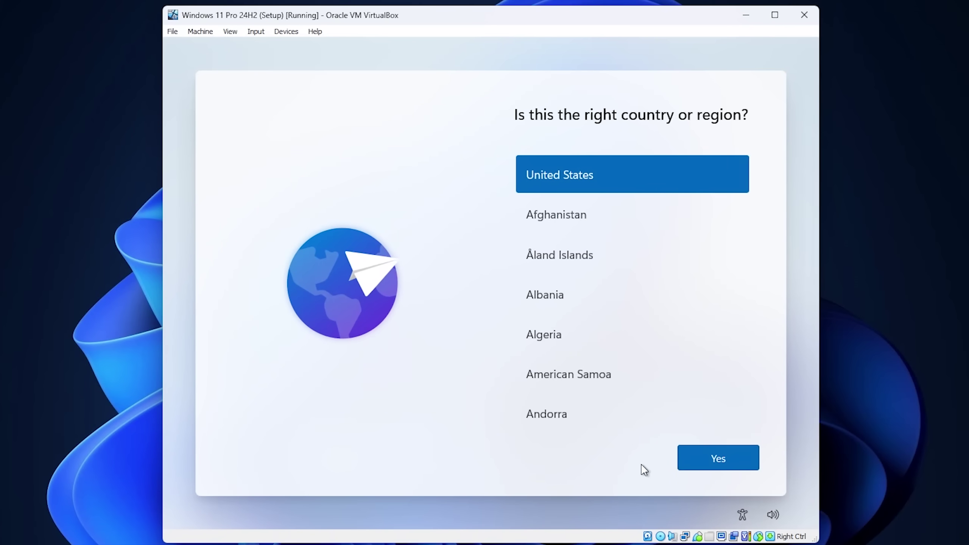
Step: Accept United States and the US keyboard again, skipping the second layout and device name
{"action": "left_click", "coordinate": [720, 457]}
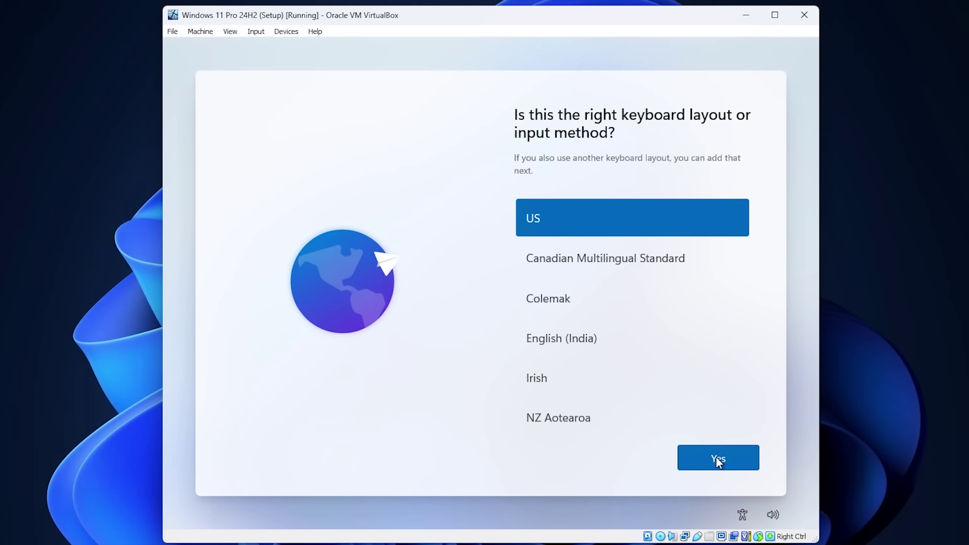
{"action": "left_click", "coordinate": [709, 459]}
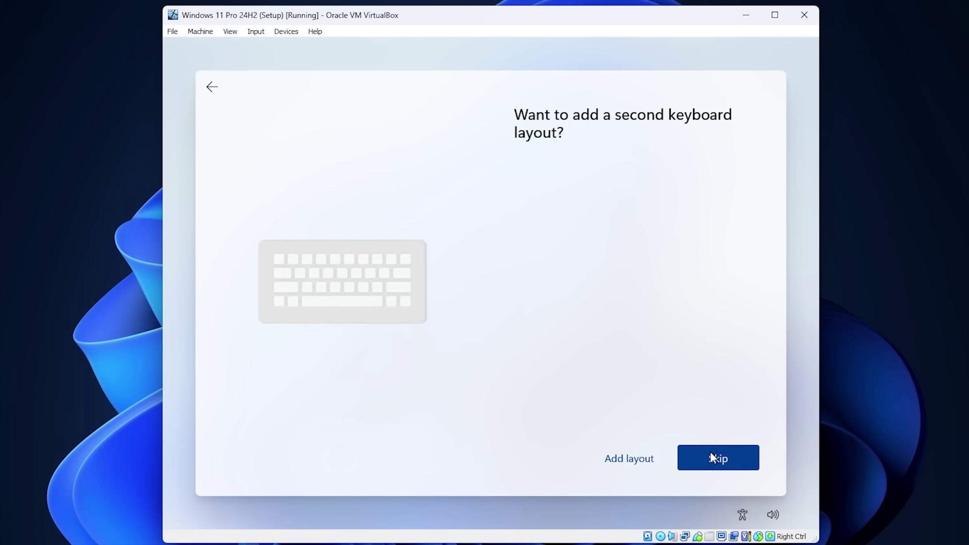
{"action": "left_click", "coordinate": [711, 454]}
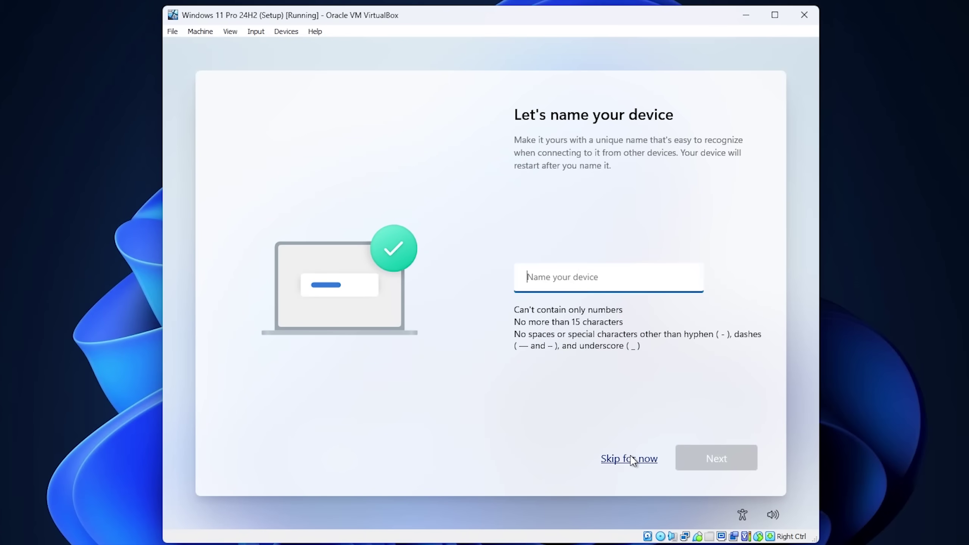
{"action": "left_click", "coordinate": [625, 458]}
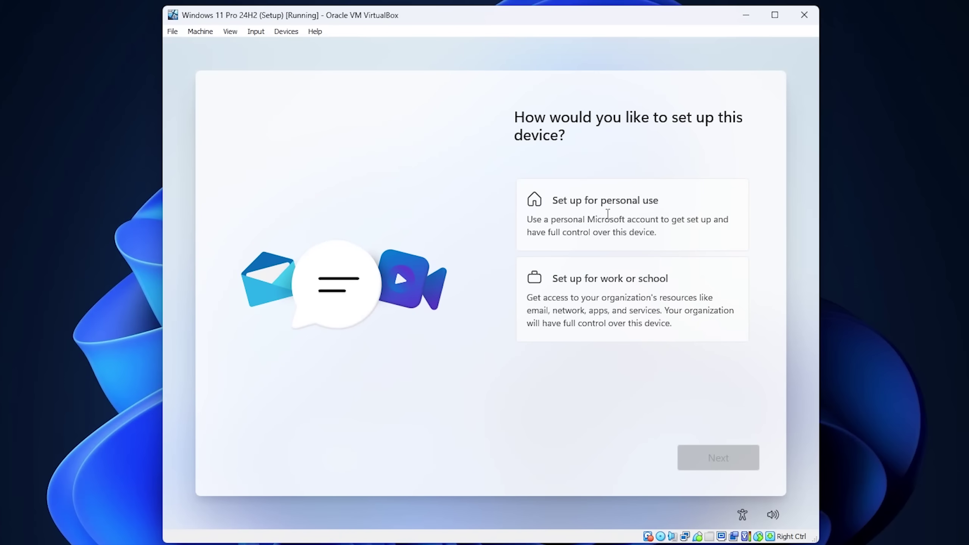
Step: Choose personal use and continue to the Unlock your Microsoft experience page
{"action": "left_click", "coordinate": [608, 214]}
{"action": "left_click", "coordinate": [718, 466]}
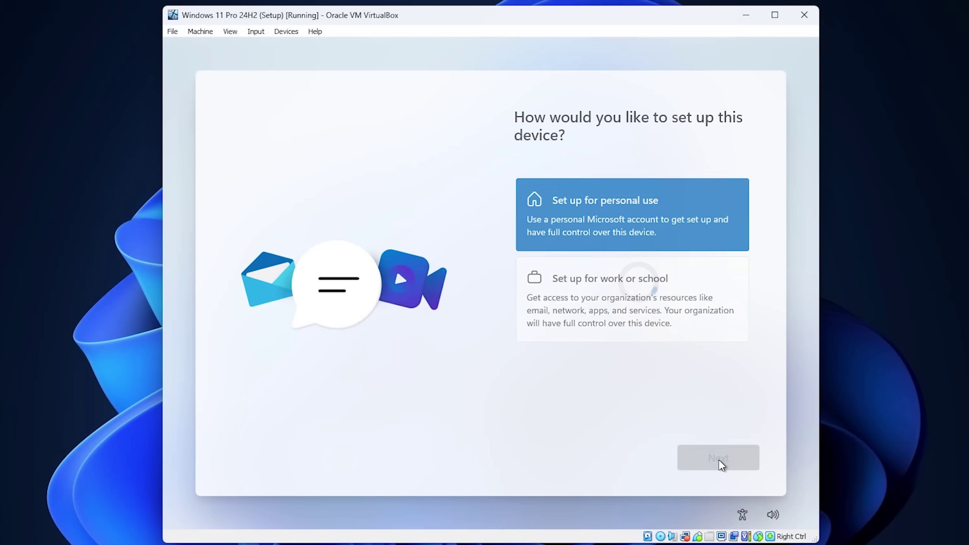
{"action": "scroll", "coordinate": [601, 303], "scroll_direction": "down", "scroll_amount": 1}
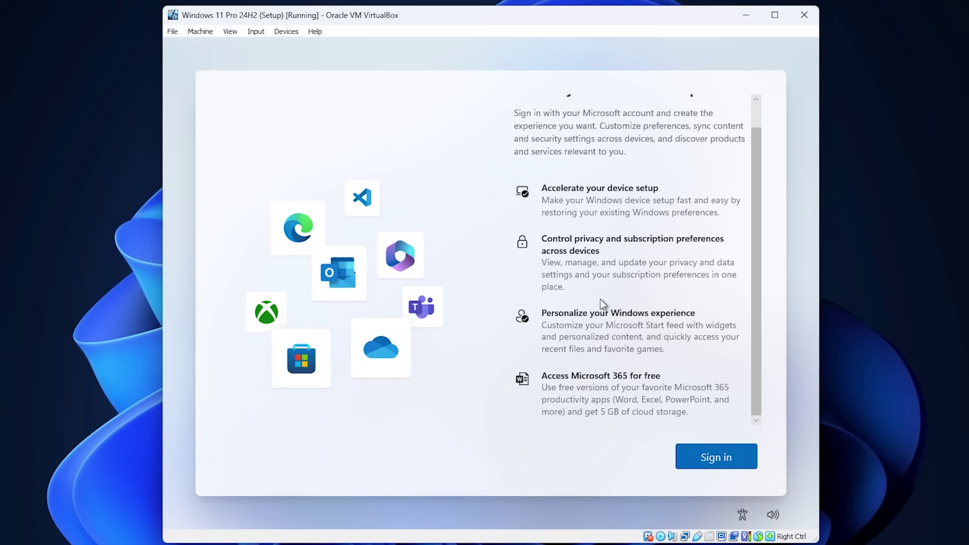
{"action": "scroll", "coordinate": [602, 303], "scroll_direction": "up", "scroll_amount": 1}
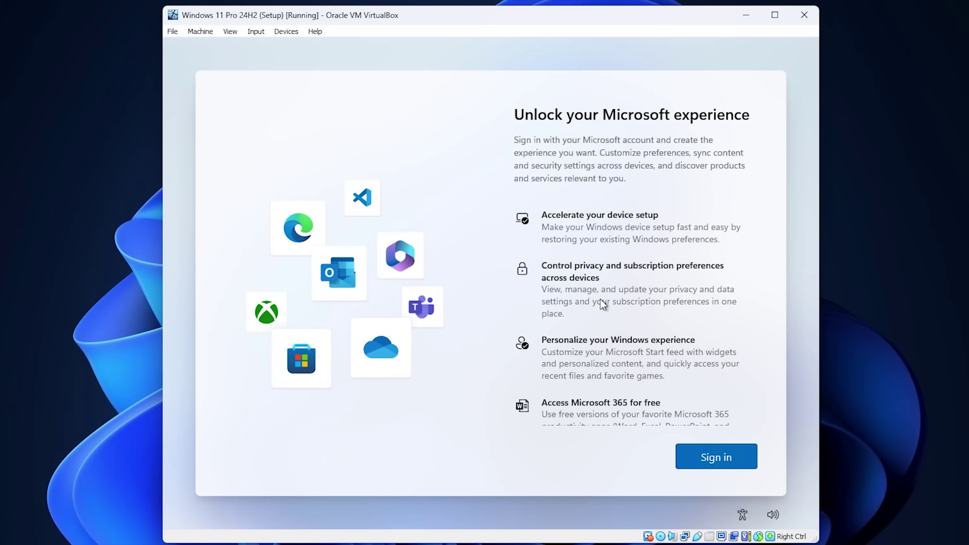
{"action": "scroll", "coordinate": [601, 304], "scroll_direction": "down", "scroll_amount": 1}
{"action": "scroll", "coordinate": [602, 304], "scroll_direction": "up", "scroll_amount": 1}
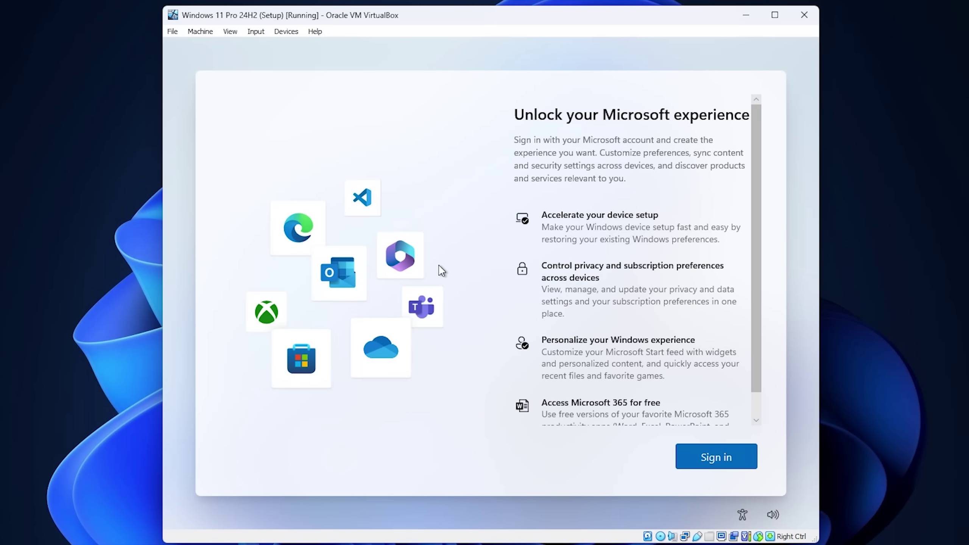
Step: Release the IP address by running ipconfig /release in an administrator command prompt
{"action": "key", "text": "shift+F10"}
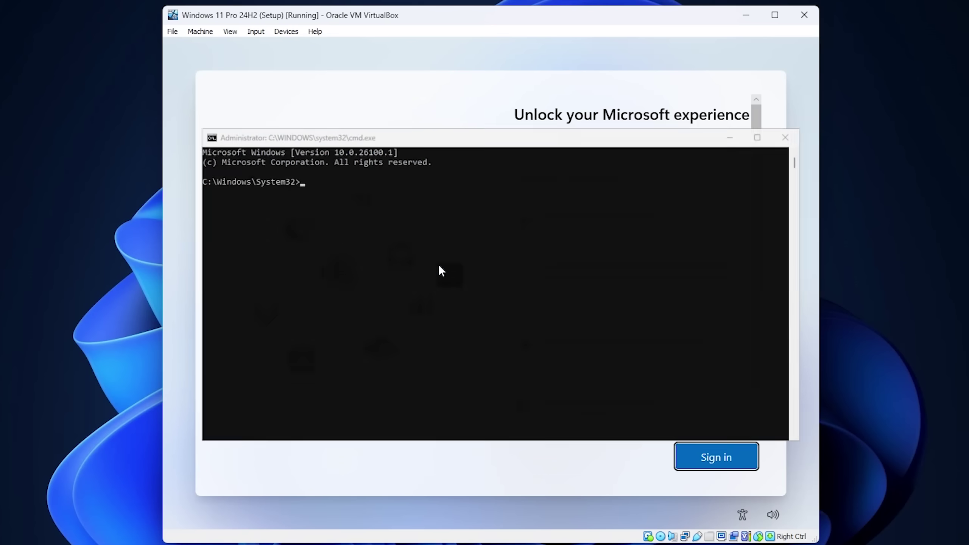
{"action": "left_click", "coordinate": [364, 209]}
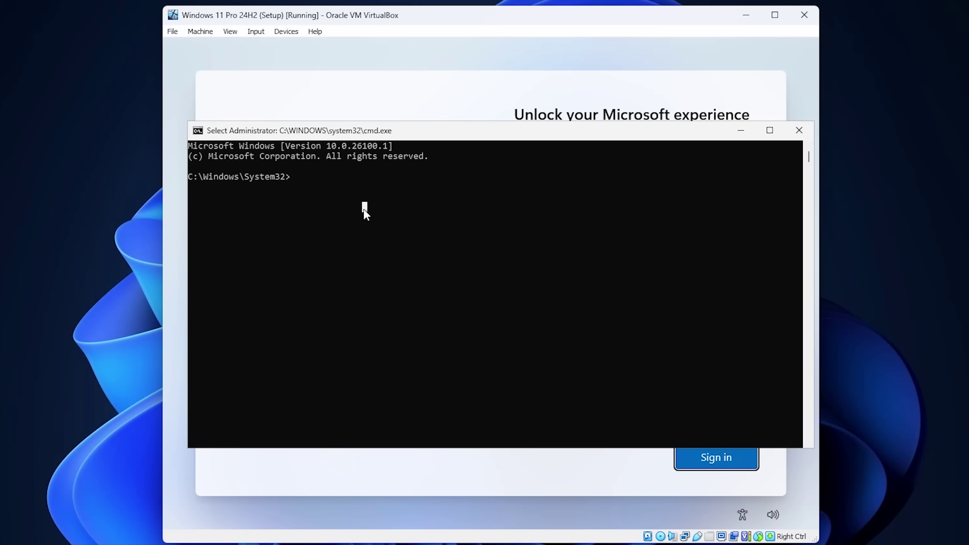
{"action": "type", "text": "i"}
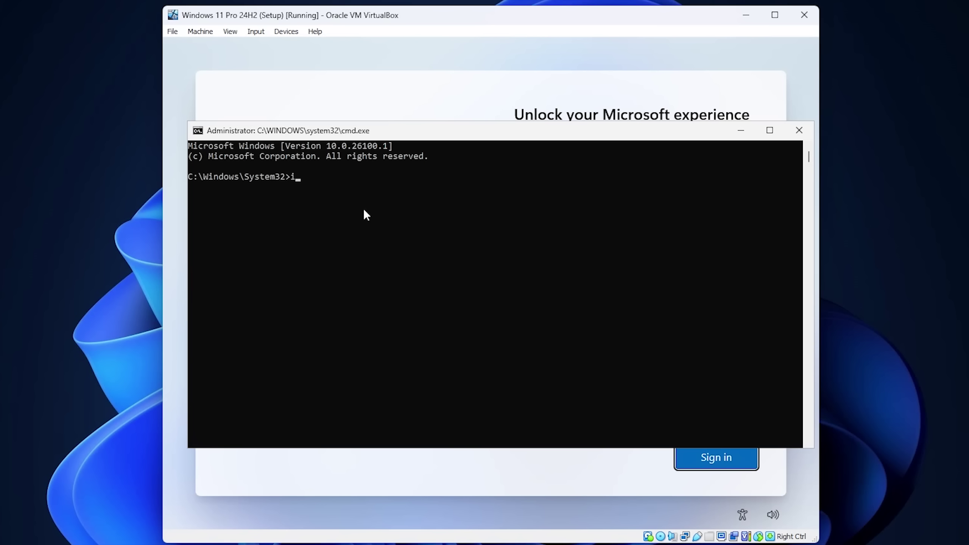
{"action": "type", "text": "pconfig /release"}
{"action": "key", "text": "Return"}
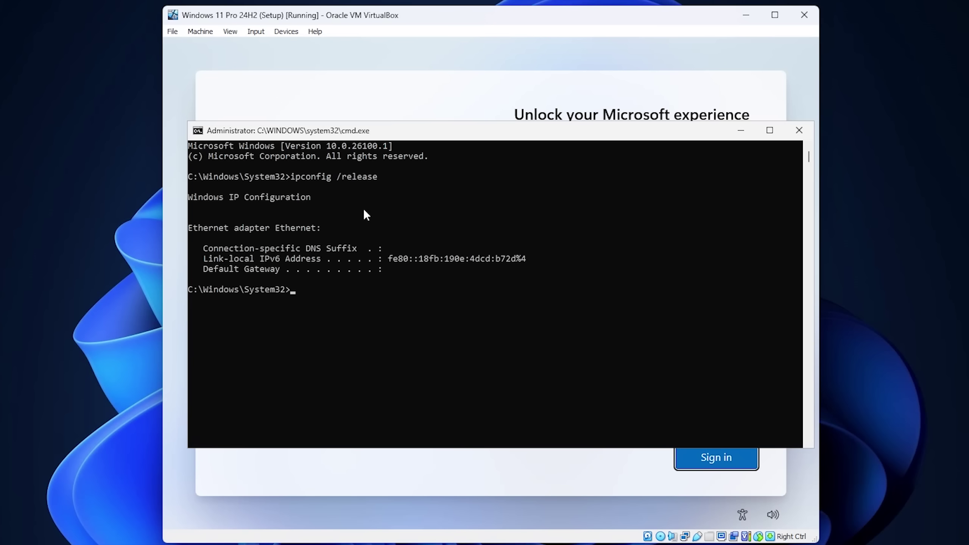
Step: Close the command prompt and create a local account with a user name and no password
{"action": "left_click", "coordinate": [800, 129]}
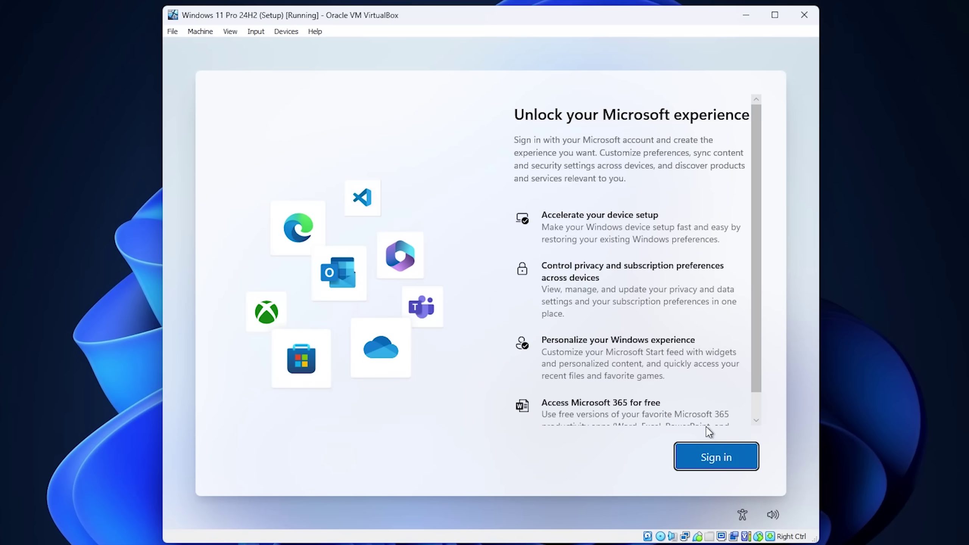
{"action": "left_click", "coordinate": [723, 458]}
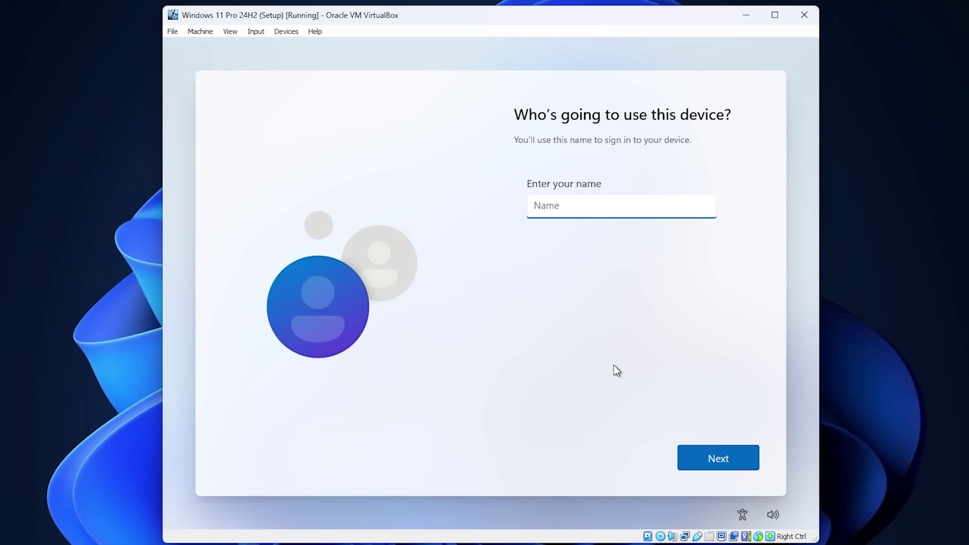
{"action": "type", "text": "Rich"}
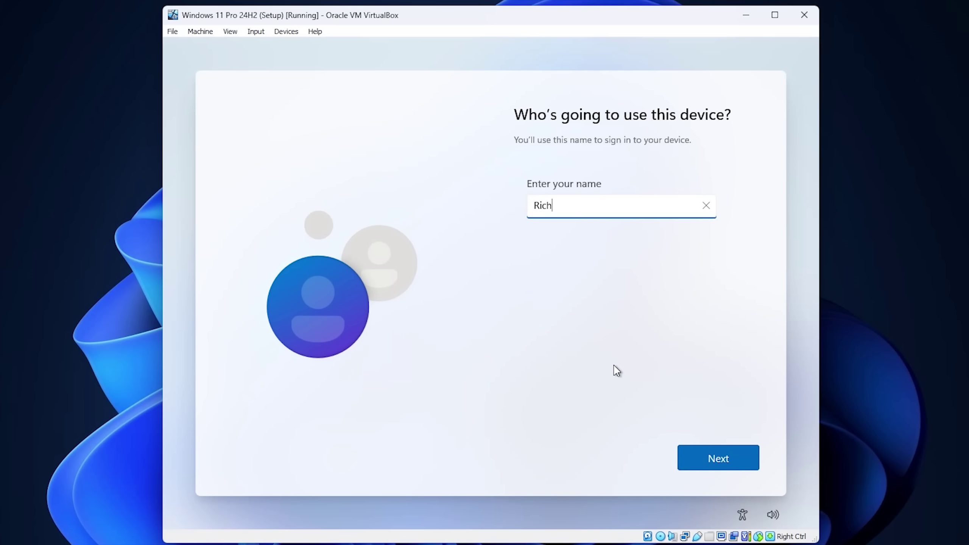
{"action": "left_click", "coordinate": [714, 456]}
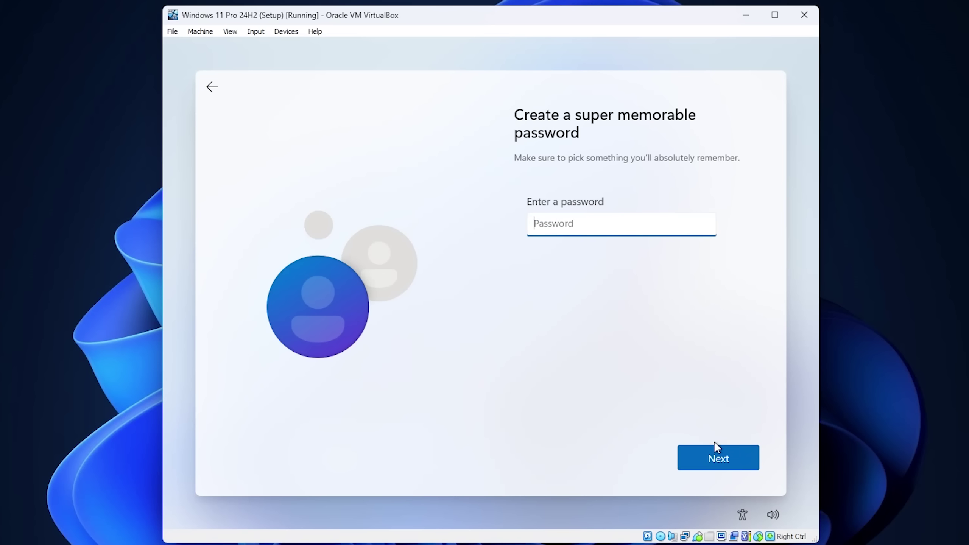
{"action": "left_click", "coordinate": [711, 457]}
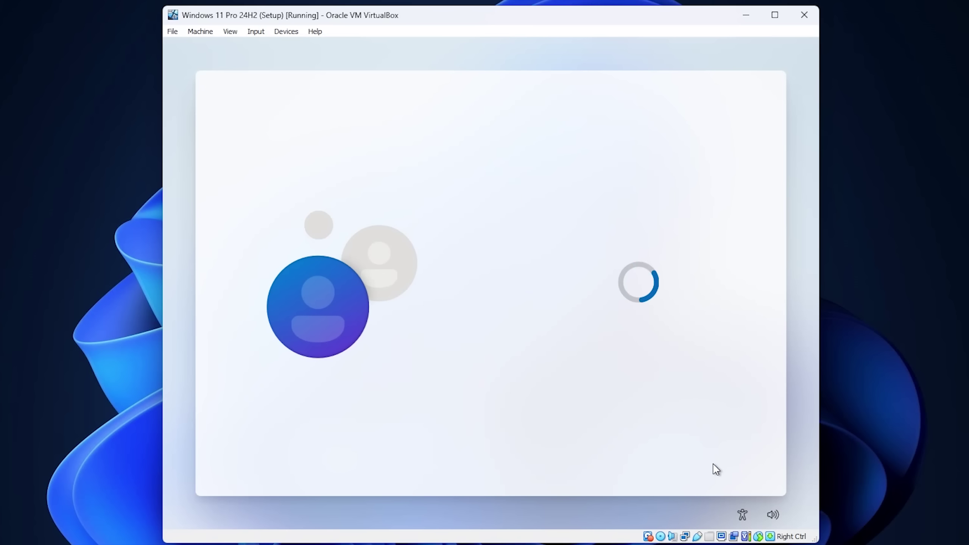
Step: Accept the default privacy settings to finish Windows setup
{"action": "left_click", "coordinate": [716, 466]}
{"action": "left_click", "coordinate": [716, 467]}
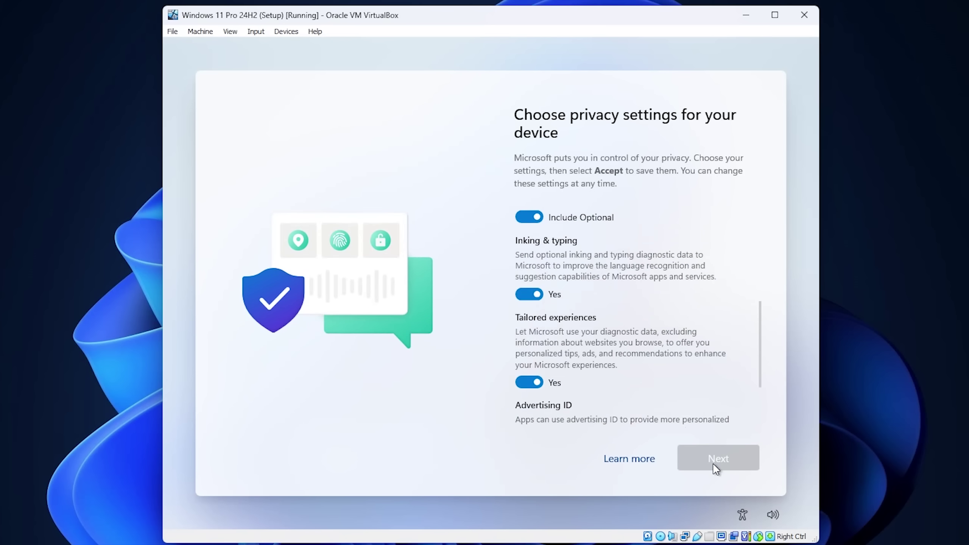
{"action": "left_click", "coordinate": [715, 468]}
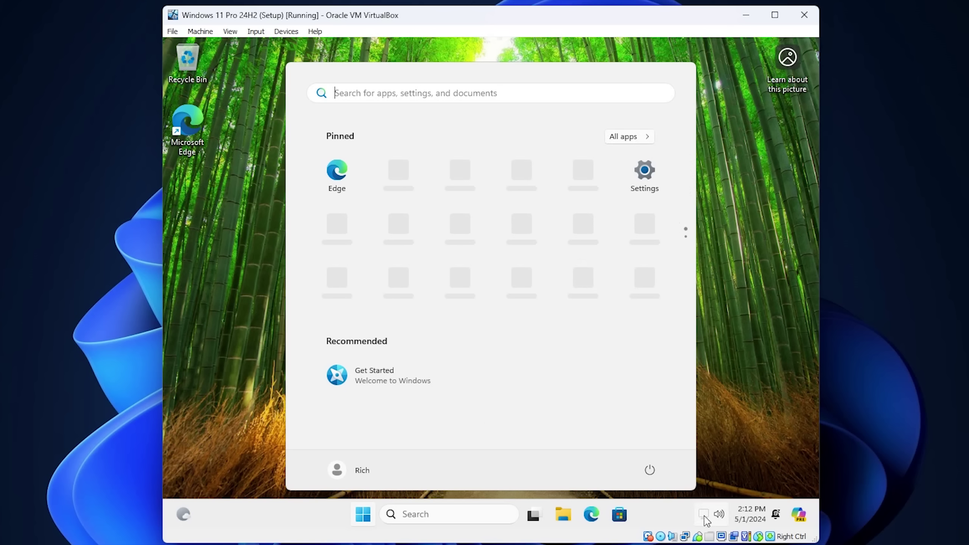
Step: Restart Windows from the Start menu's power options
{"action": "mouse_move", "coordinate": [707, 521]}
{"action": "left_click", "coordinate": [651, 472]}
{"action": "left_click", "coordinate": [651, 447]}
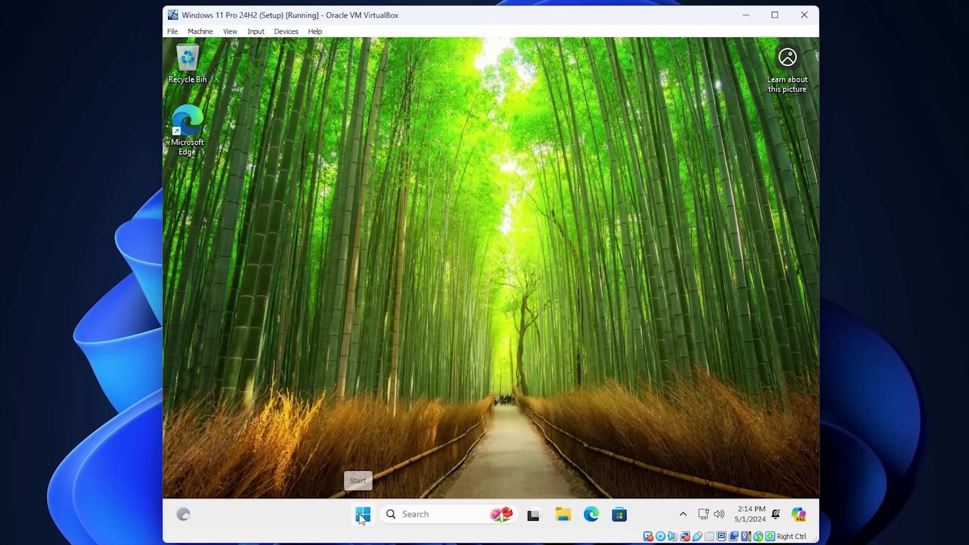
Step: In Settings, confirm version 24H2 under System > About, view Accounts, then return to System
{"action": "left_click", "coordinate": [362, 515]}
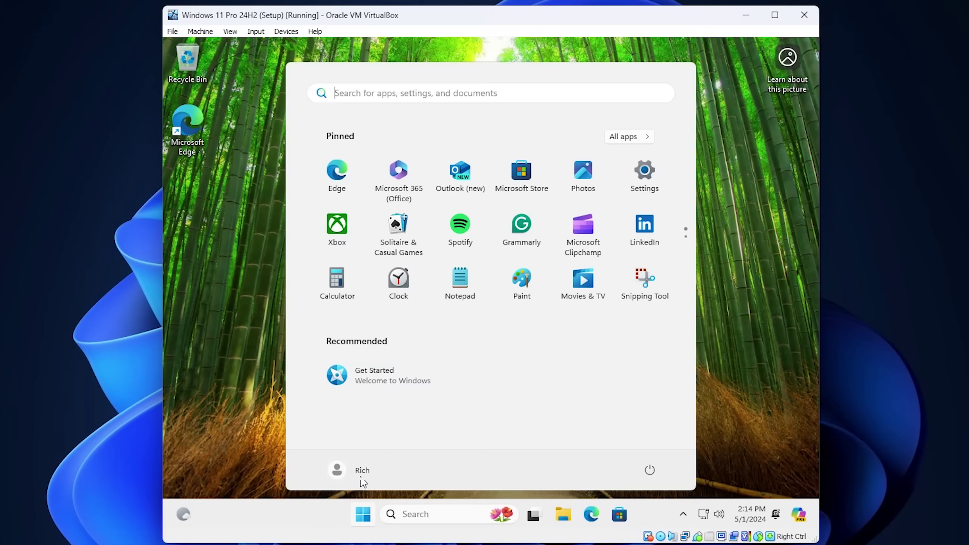
{"action": "left_click", "coordinate": [640, 180]}
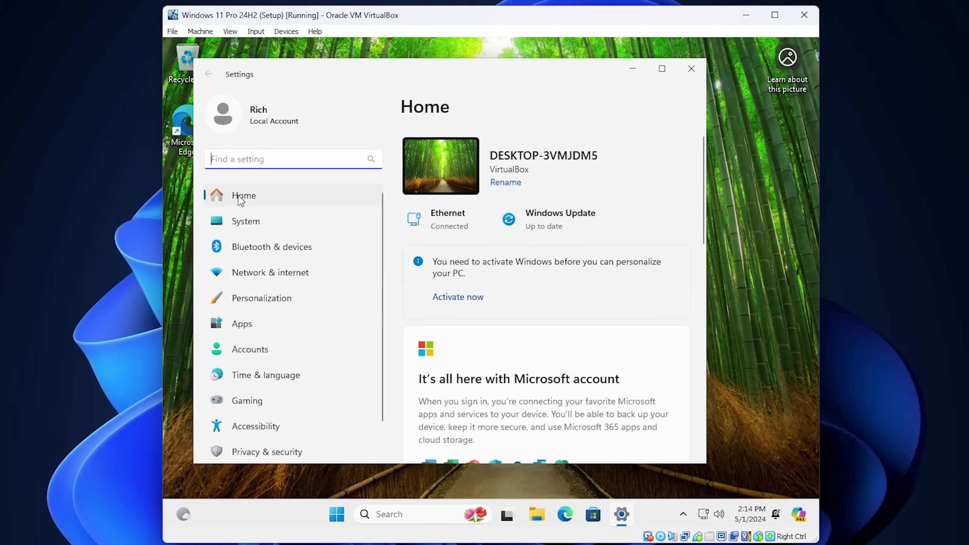
{"action": "left_click", "coordinate": [272, 223]}
{"action": "scroll", "coordinate": [510, 283], "scroll_direction": "down", "scroll_amount": 10}
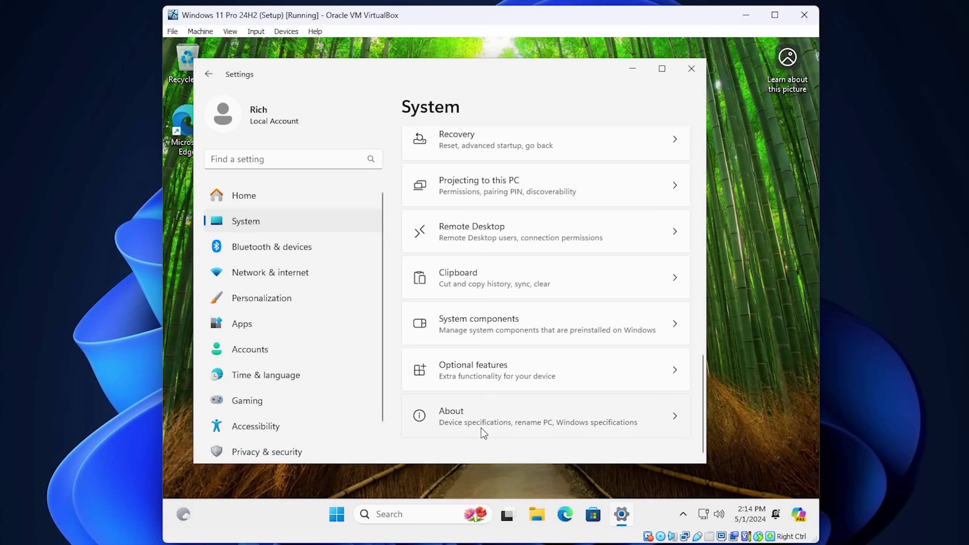
{"action": "left_click", "coordinate": [481, 429]}
{"action": "scroll", "coordinate": [506, 312], "scroll_direction": "down", "scroll_amount": 6}
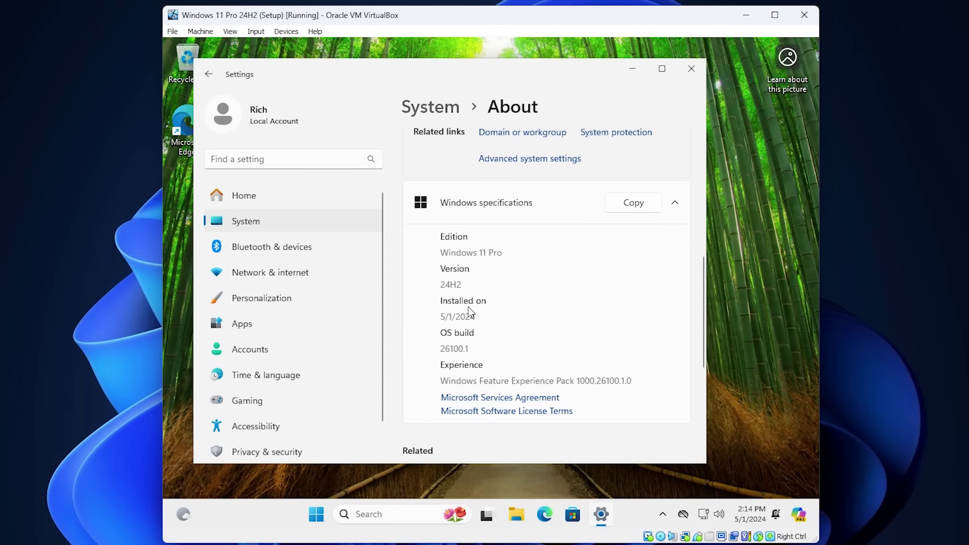
{"action": "double_click", "coordinate": [456, 284]}
{"action": "left_click", "coordinate": [283, 348]}
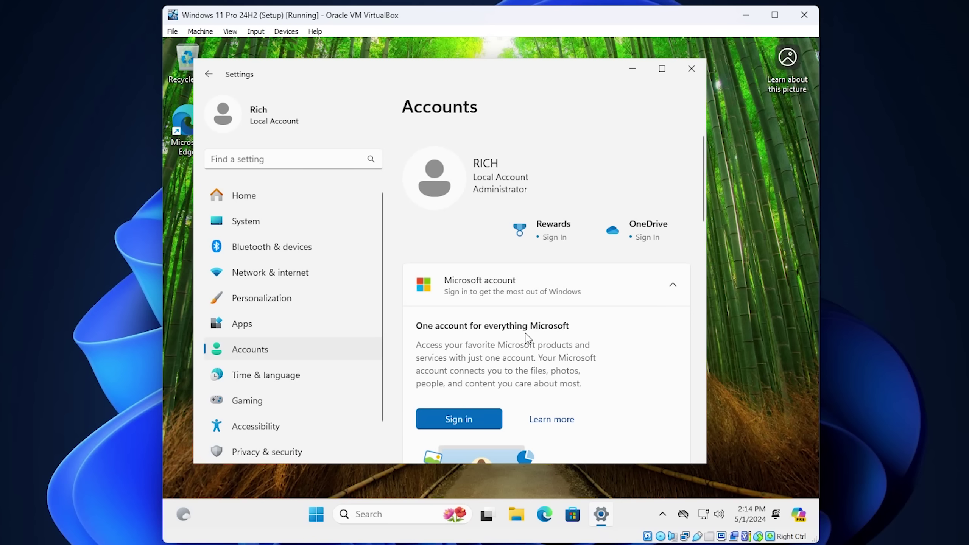
{"action": "left_click", "coordinate": [267, 228]}
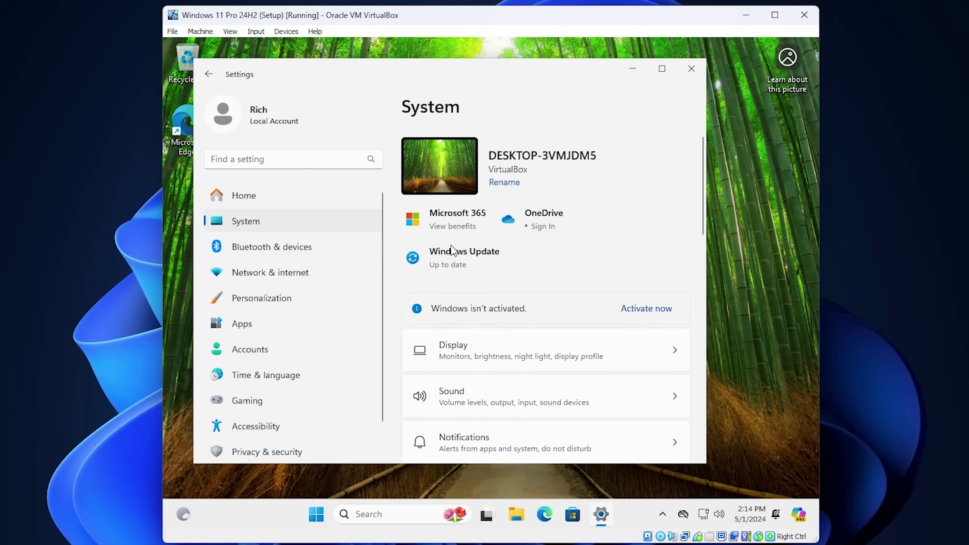
Step: Under Notifications > Additional settings, uncheck the welcome experience, setup suggestions, and tips options
{"action": "scroll", "coordinate": [453, 247], "scroll_direction": "down", "scroll_amount": 5}
{"action": "left_click", "coordinate": [472, 238]}
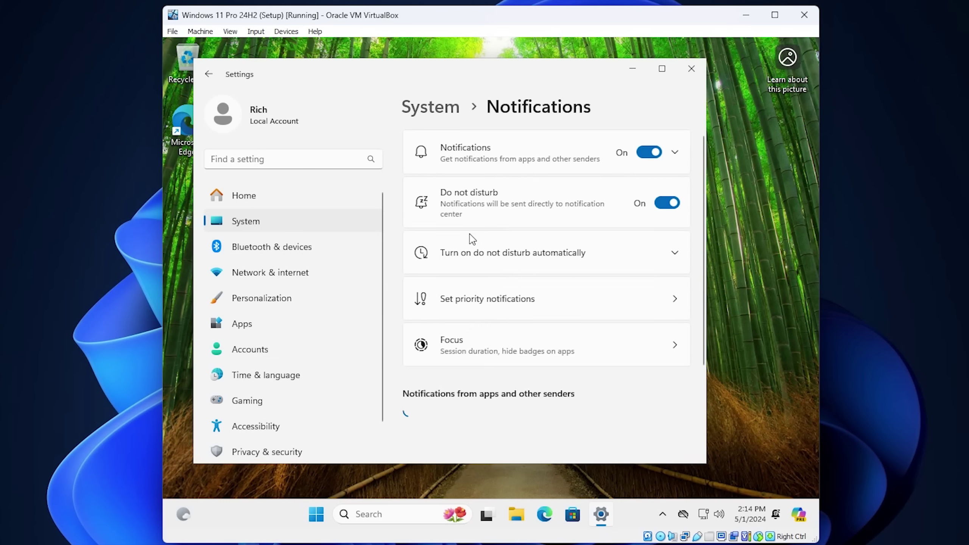
{"action": "scroll", "coordinate": [526, 290], "scroll_direction": "down", "scroll_amount": 1}
{"action": "scroll", "coordinate": [526, 292], "scroll_direction": "down", "scroll_amount": 2}
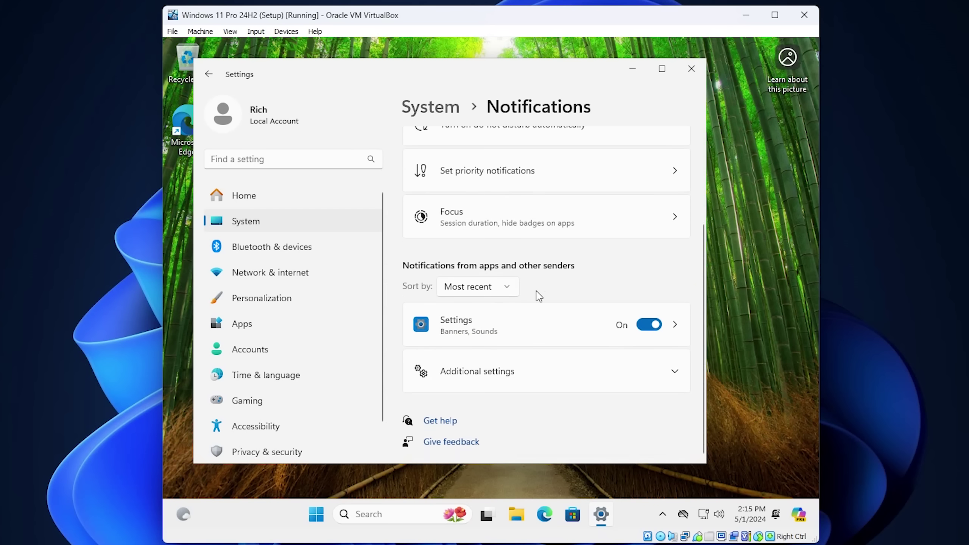
{"action": "left_click", "coordinate": [493, 382]}
{"action": "scroll", "coordinate": [504, 368], "scroll_direction": "down", "scroll_amount": 3}
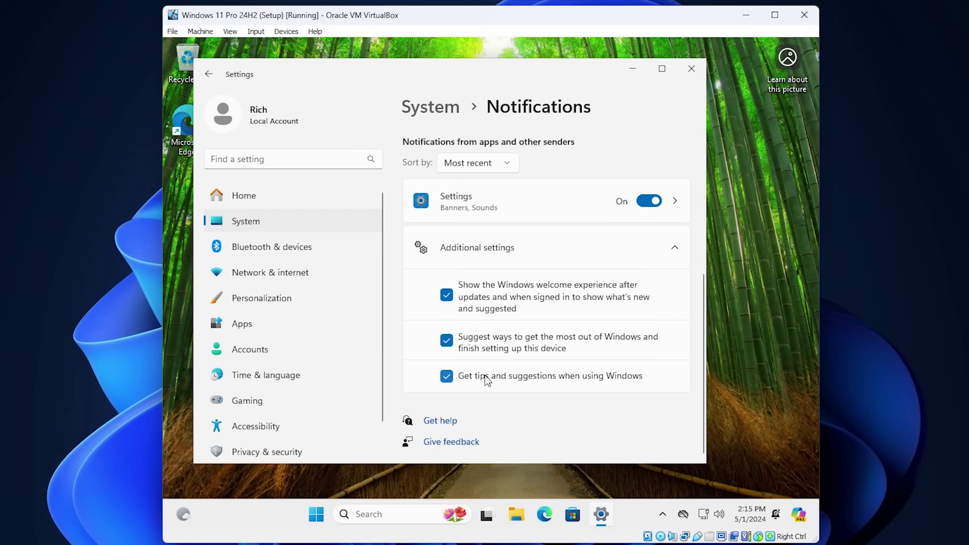
{"action": "left_click", "coordinate": [476, 345]}
{"action": "left_click", "coordinate": [571, 298]}
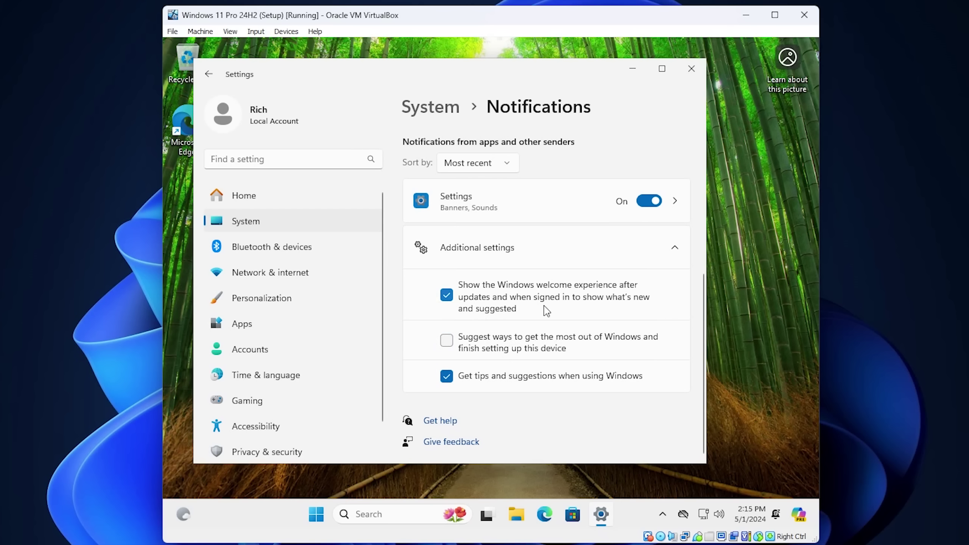
{"action": "left_click", "coordinate": [486, 377]}
Step: Uncheck notification sounds, lock-screen notifications and reminders, then turn Notifications off
{"action": "scroll", "coordinate": [497, 364], "scroll_direction": "up", "scroll_amount": 5}
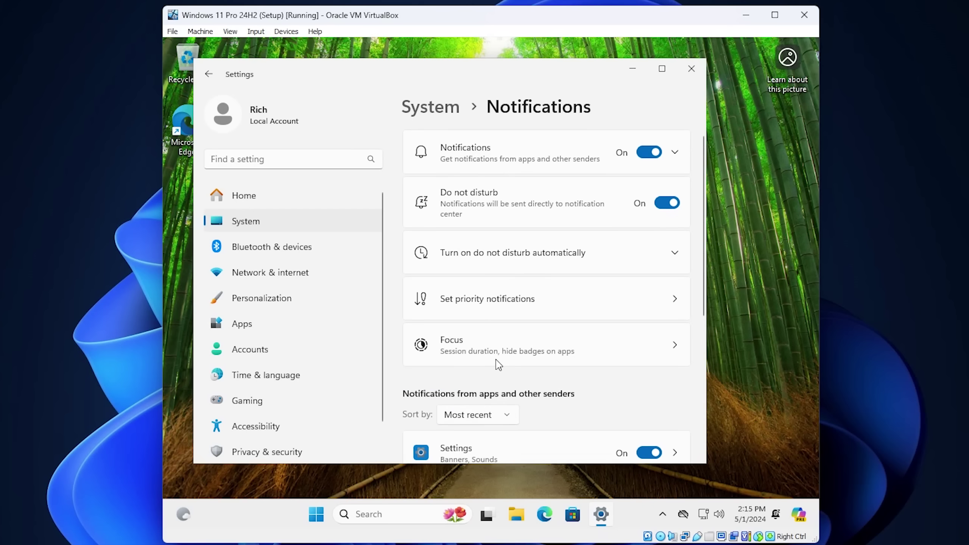
{"action": "left_click", "coordinate": [674, 154]}
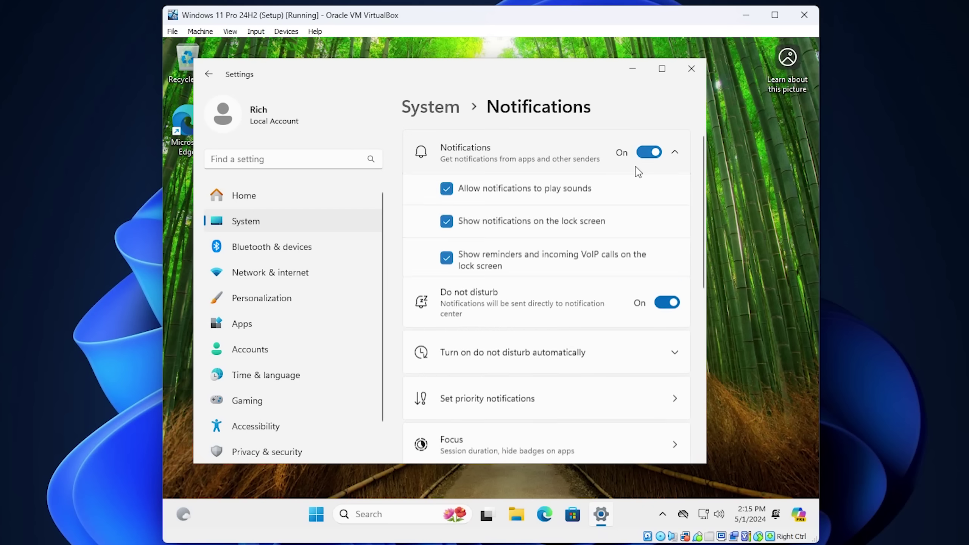
{"action": "left_click", "coordinate": [465, 190]}
{"action": "left_click", "coordinate": [465, 221]}
{"action": "left_click", "coordinate": [474, 256]}
{"action": "left_click", "coordinate": [648, 152]}
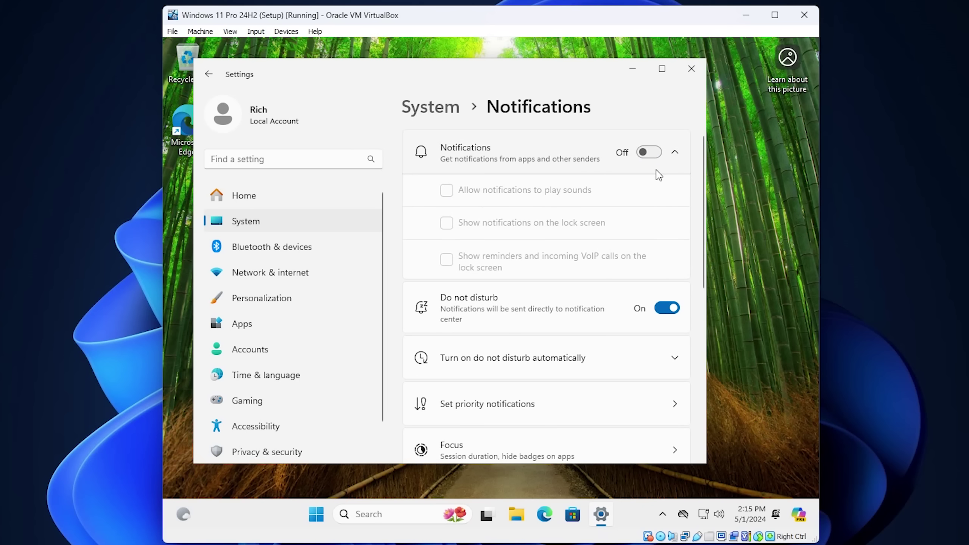
{"action": "scroll", "coordinate": [601, 290], "scroll_direction": "down", "scroll_amount": 10}
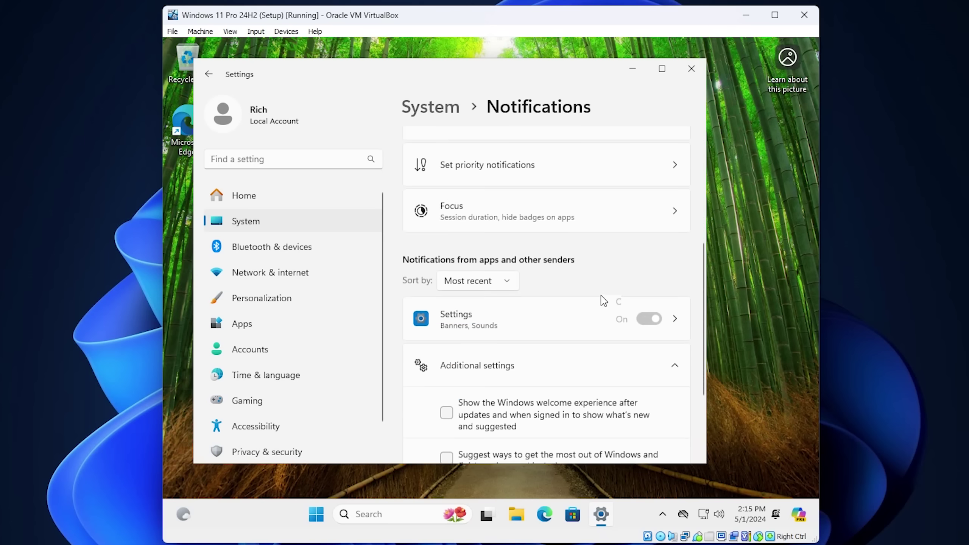